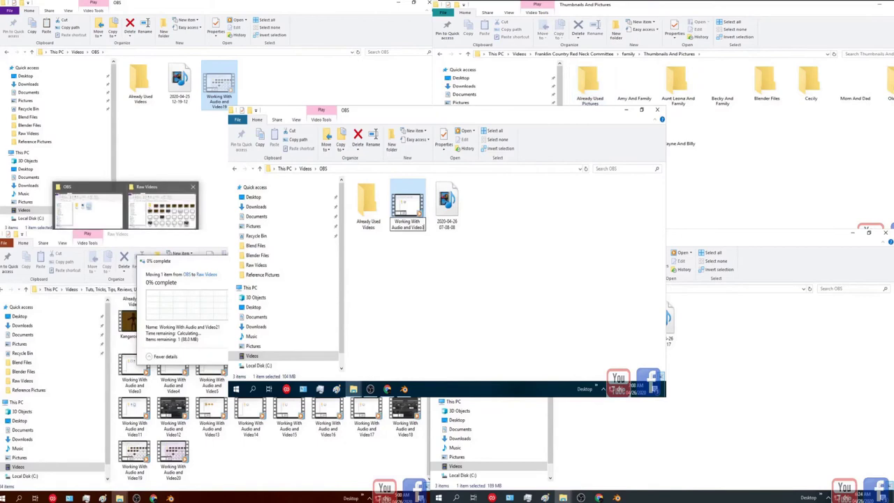
Step: Name the new recording in the OBS folder Working With Audio and Video24, and open the Blender Files folder
key("BackSpace")
type("2")
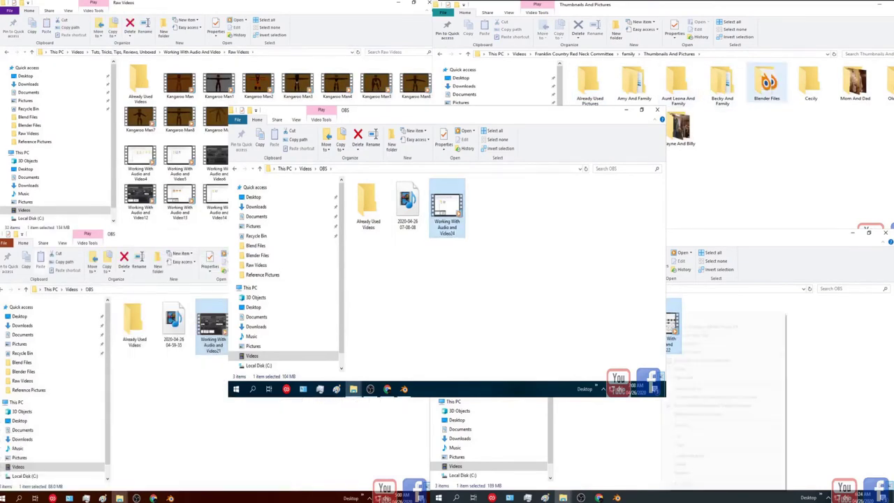
double_click(767, 83)
left_click(681, 437)
Step: Move the Working With Audio and Video24 file from the OBS folder into the Raw Videos folder
right_click(443, 196)
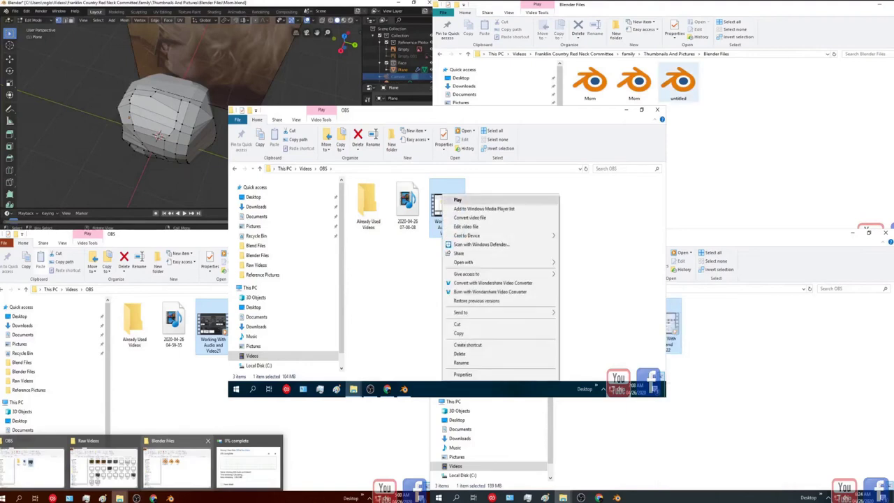
left_click(176, 463)
left_click(456, 324)
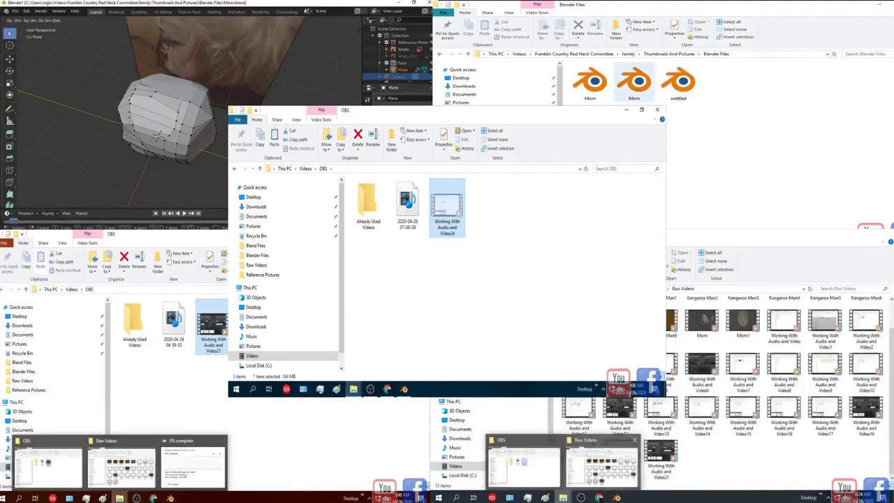
left_click(389, 353)
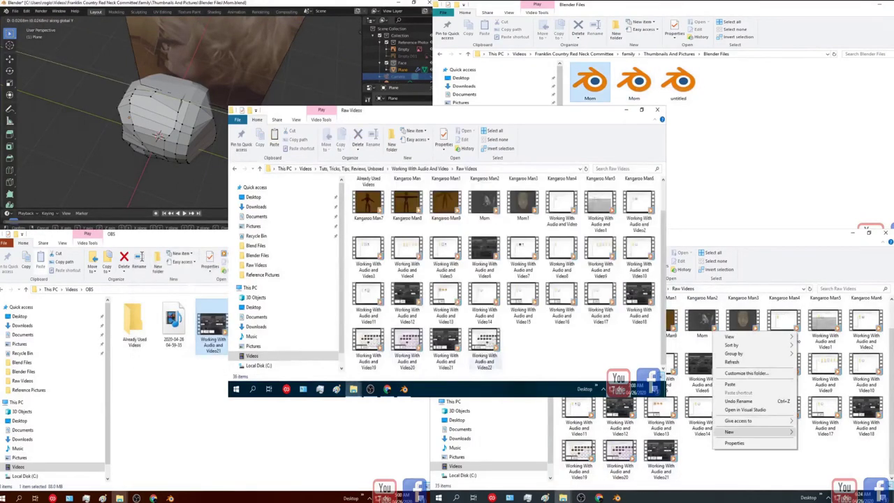
right_click(534, 227)
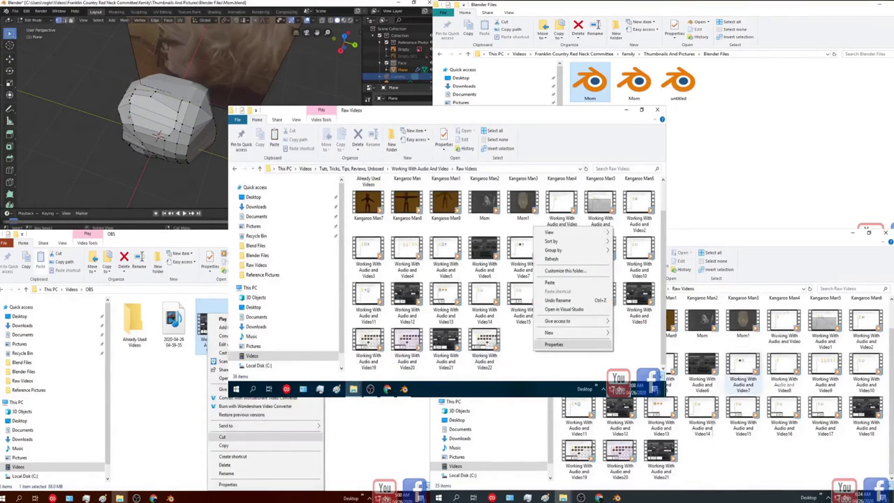
left_click(561, 282)
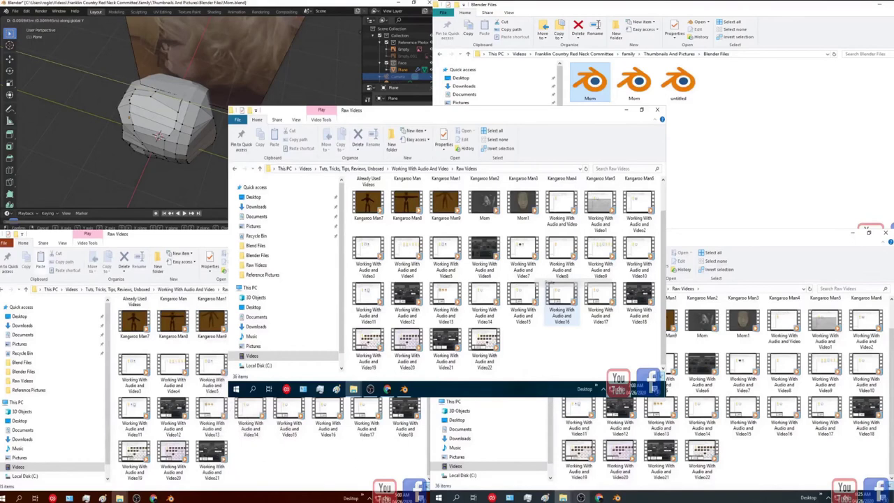
Step: Edit the name of the Working With Audio and Video24 file in the Raw Videos folder
right_click(524, 341)
left_click(531, 321)
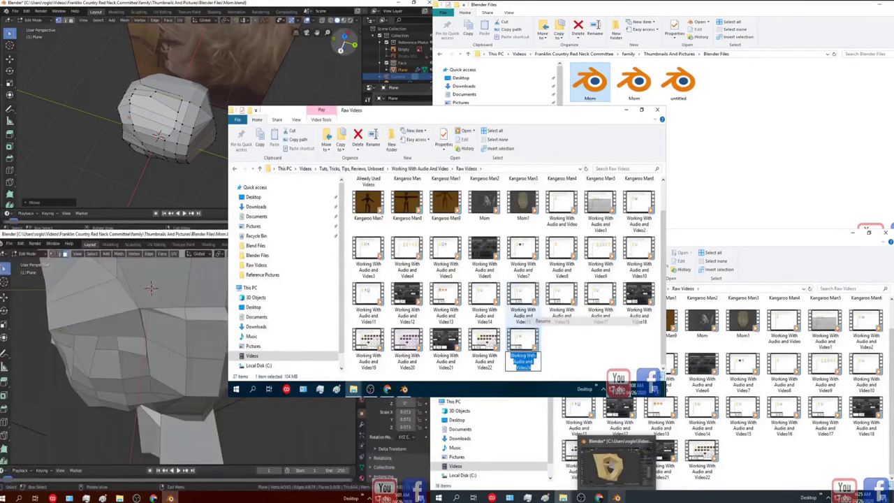
key("Return")
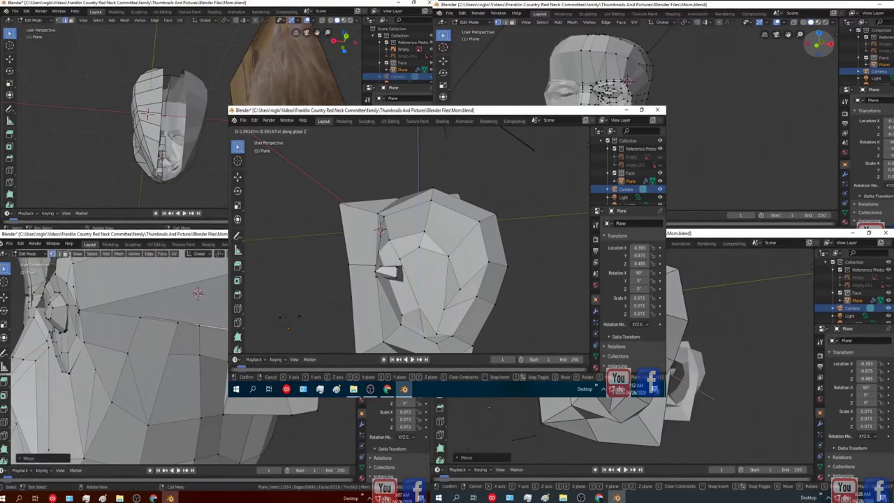
Step: Reshape the inner ear by moving its vertices along the global Z and Y axes
key("Return")
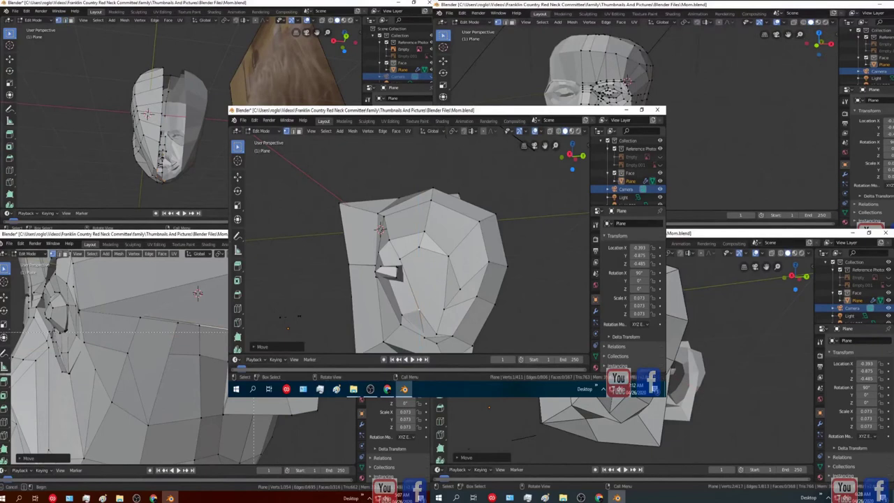
key("g")
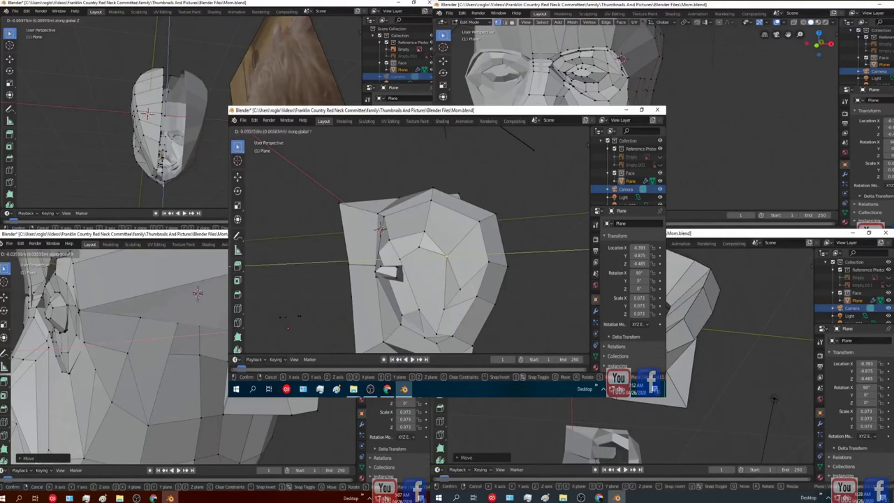
key("Return")
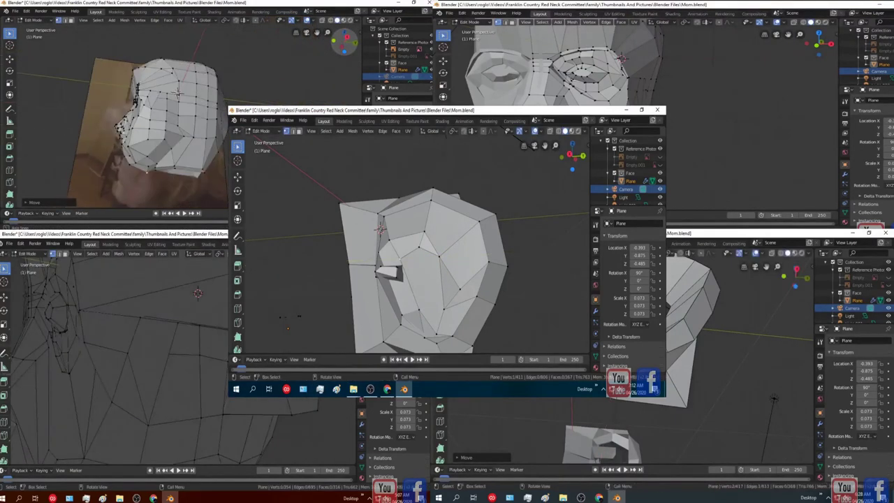
key("g")
key("y")
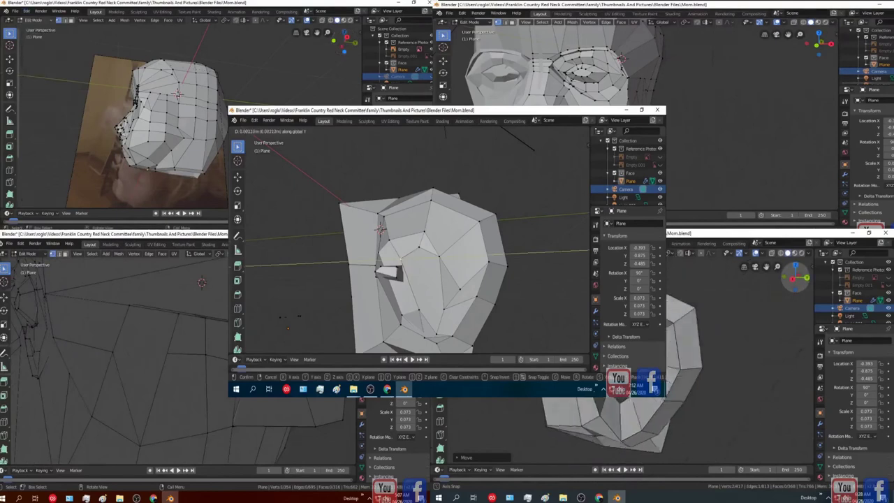
key("Return")
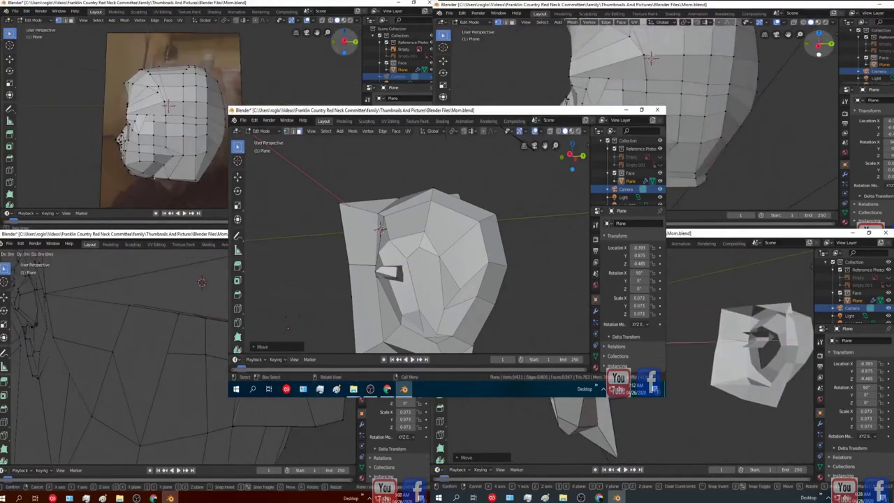
Step: Move the large face inside the ear about 0.18 m along the global X axis
left_click(425, 285)
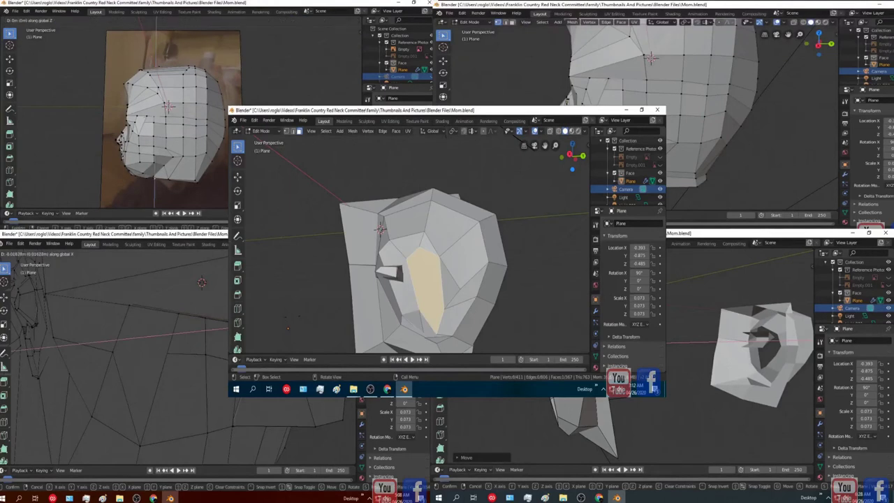
key("g")
key("x")
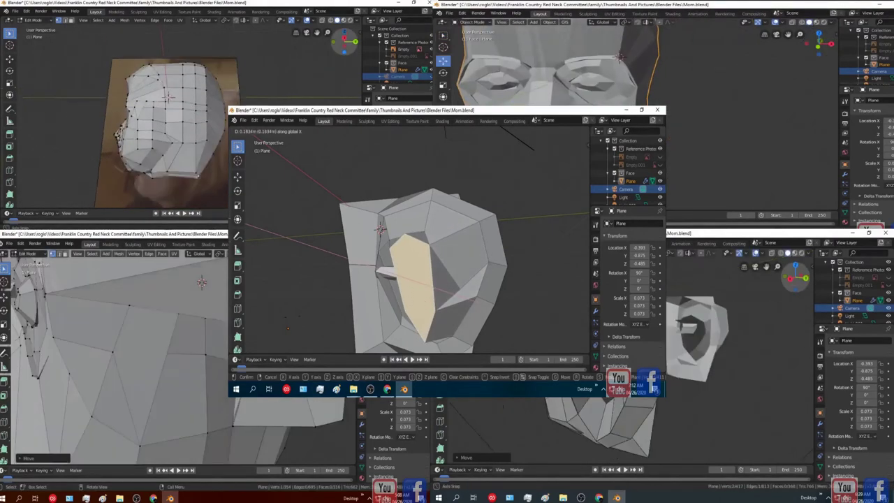
key("Return")
Step: Move the selected inner-ear face about 0.14 m in the negative direction along global X
left_click_drag(572, 160, 573, 119)
left_click_drag(570, 156, 569, 166)
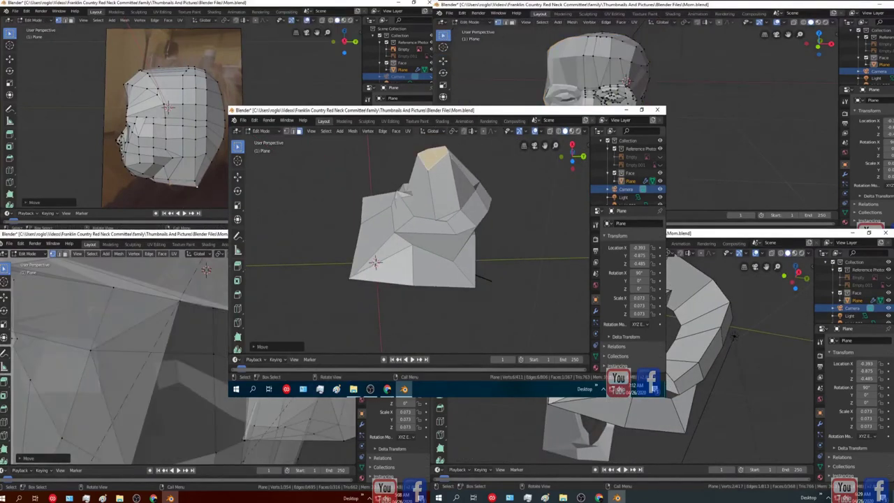
key("g")
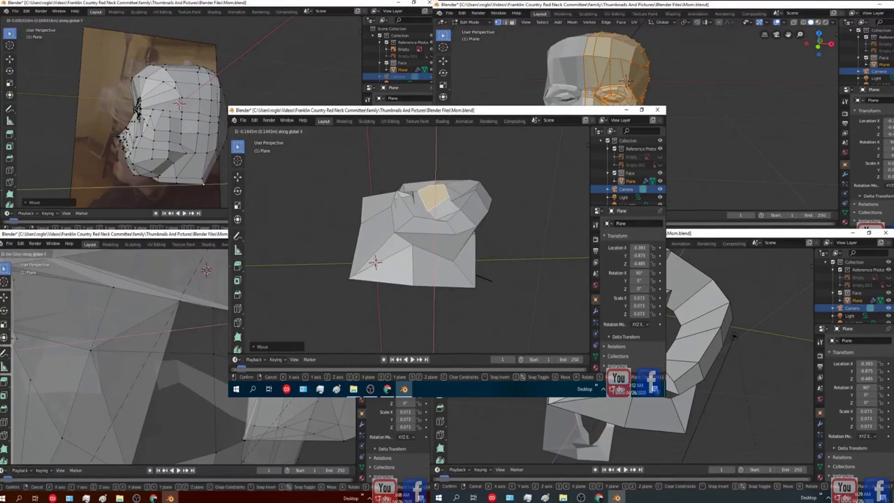
key("Return")
Step: Select the edge on the upper inner side of the ear and move it in the negative direction along global X
left_click_drag(572, 157, 549, 197)
middle_click_drag(419, 244, 429, 238)
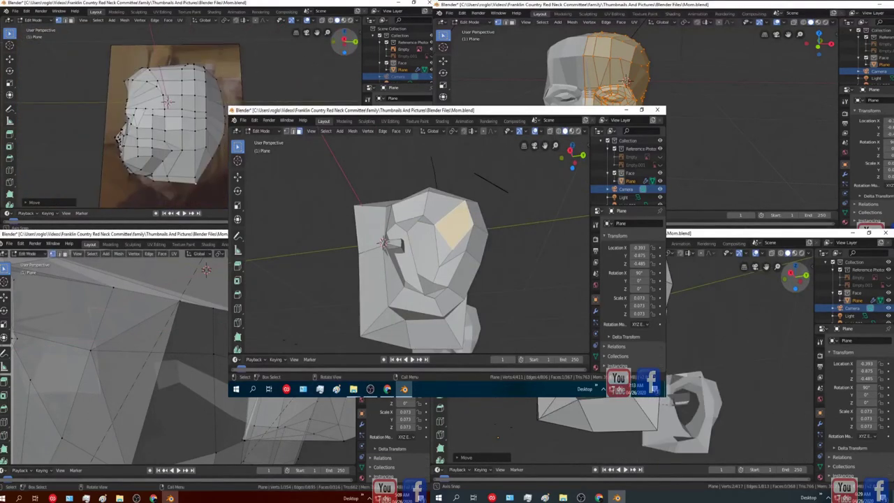
key("2")
left_click(450, 213)
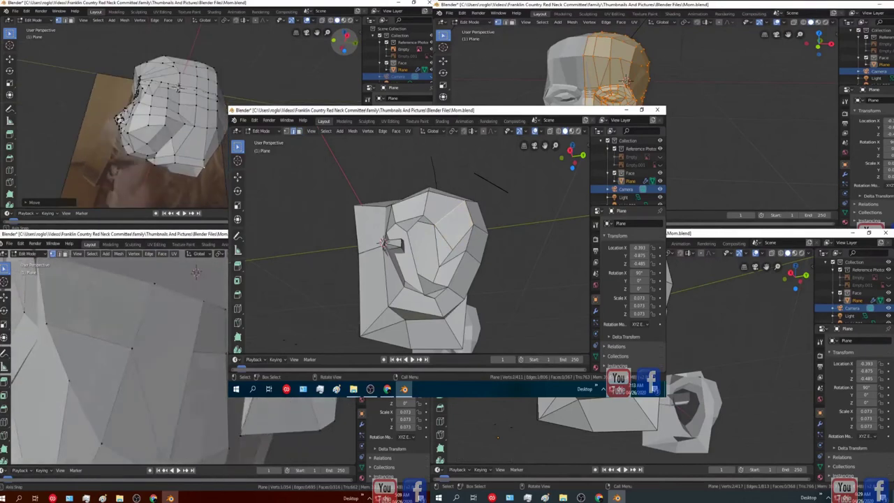
key("g")
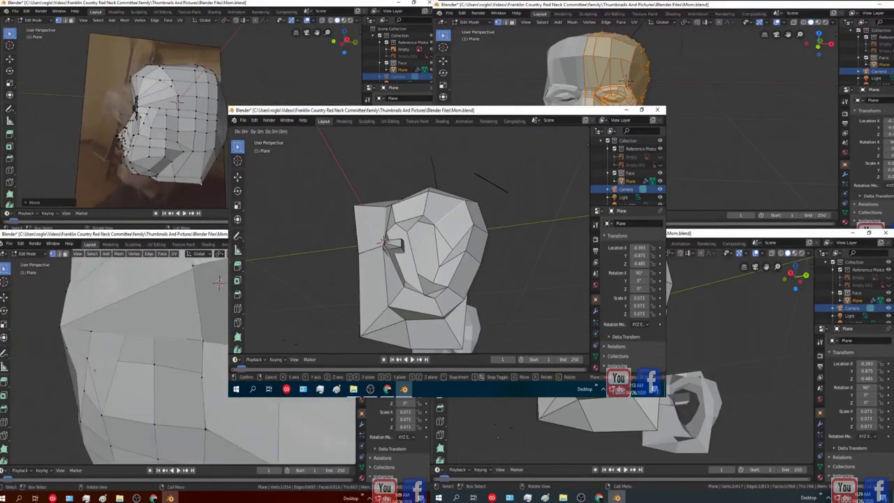
key("x")
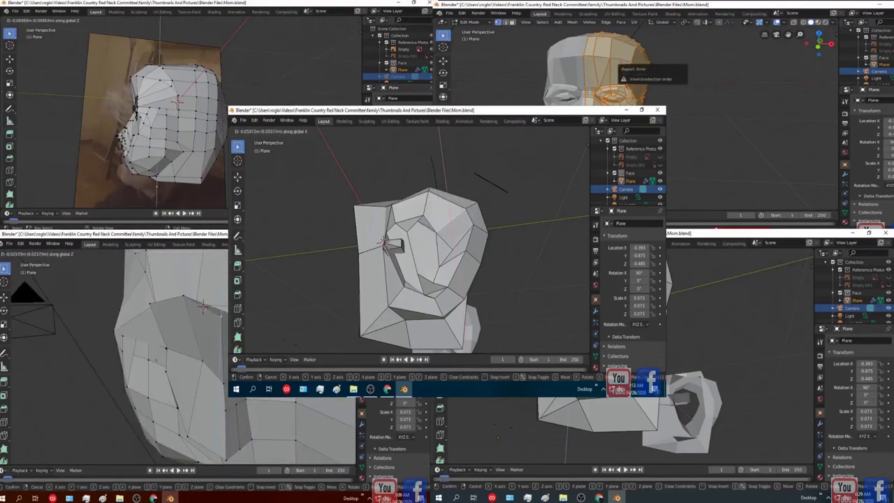
left_click(383, 241)
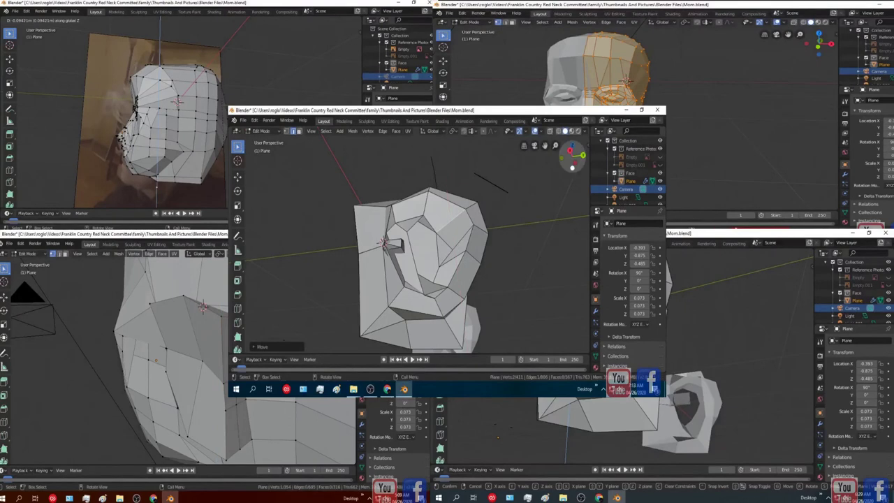
Step: Switch to vertex selection and move the vertex in the inner fold of the ear along global X
left_click_drag(572, 167, 569, 144)
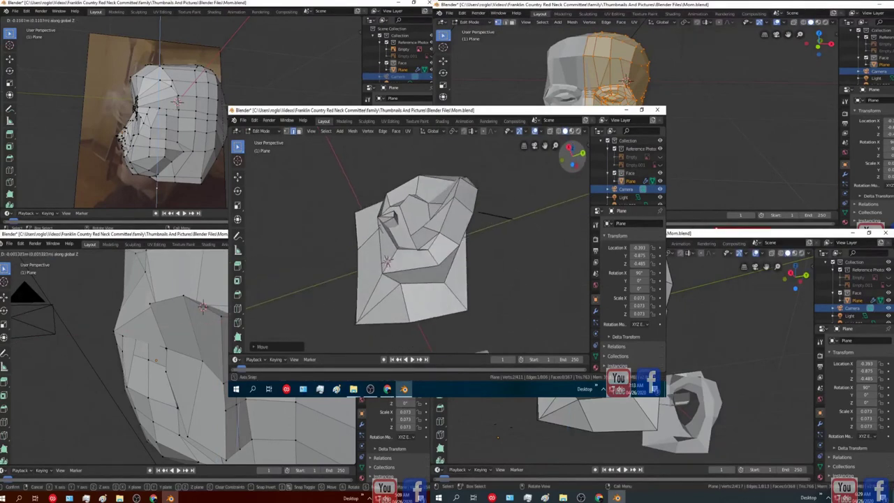
middle_click_drag(428, 238, 472, 234)
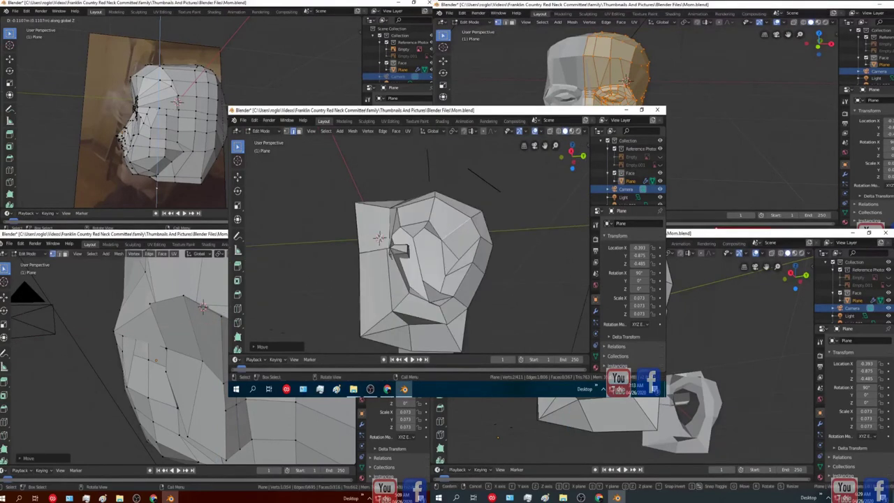
key("1")
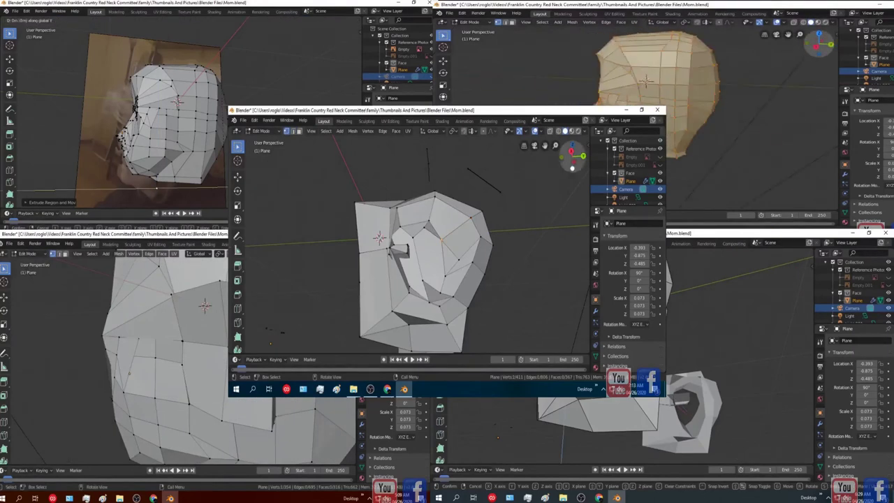
left_click_drag(572, 167, 571, 138)
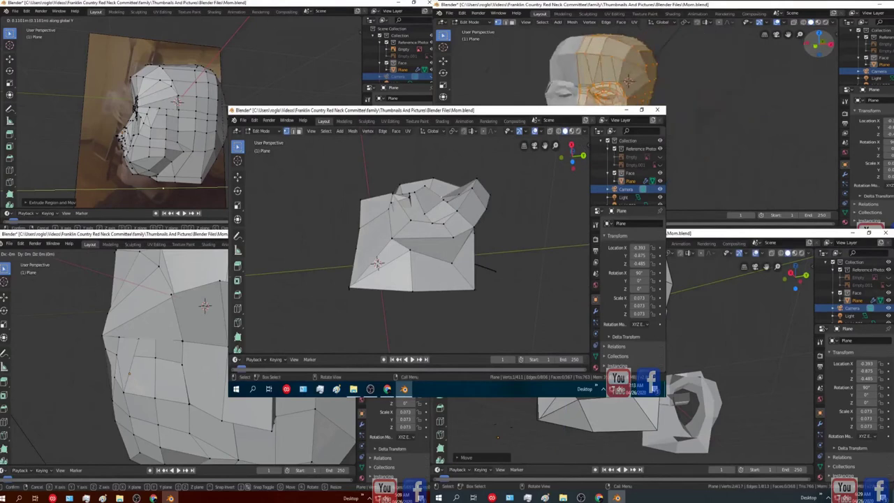
key("g")
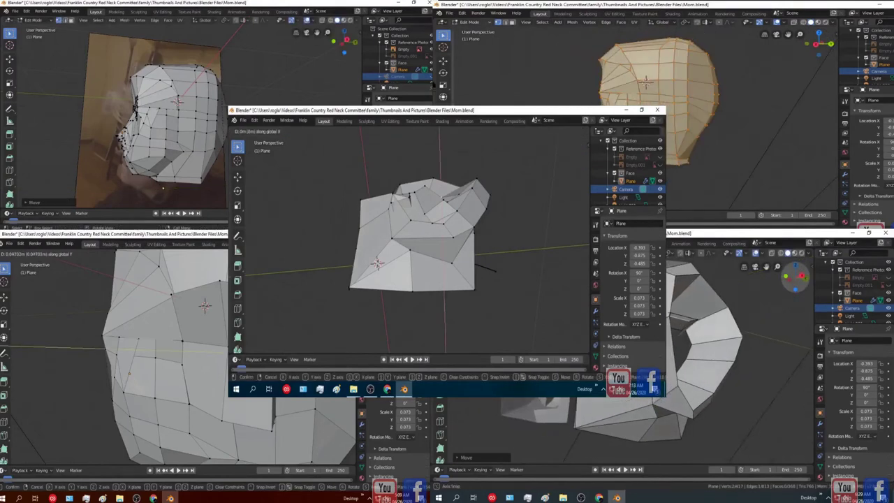
key("x")
left_click(377, 263)
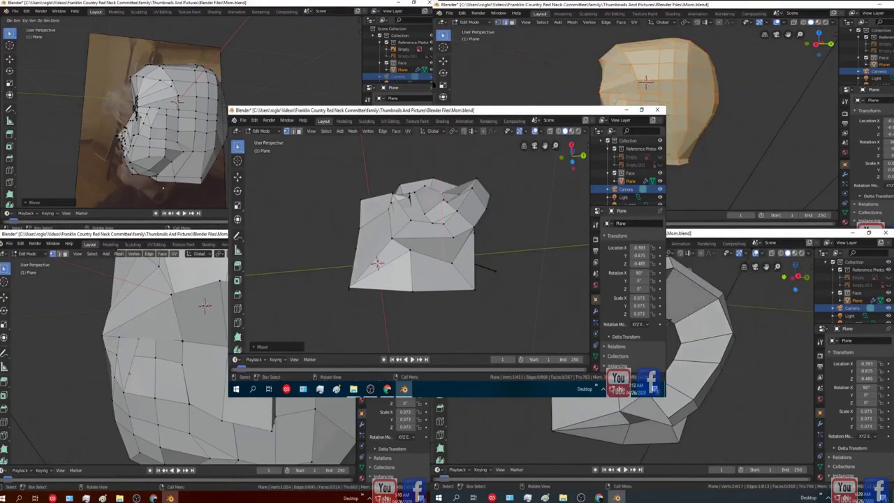
Step: Adjust the depth of another ear vertex by moving it along global X
middle_click_drag(377, 263, 375, 254)
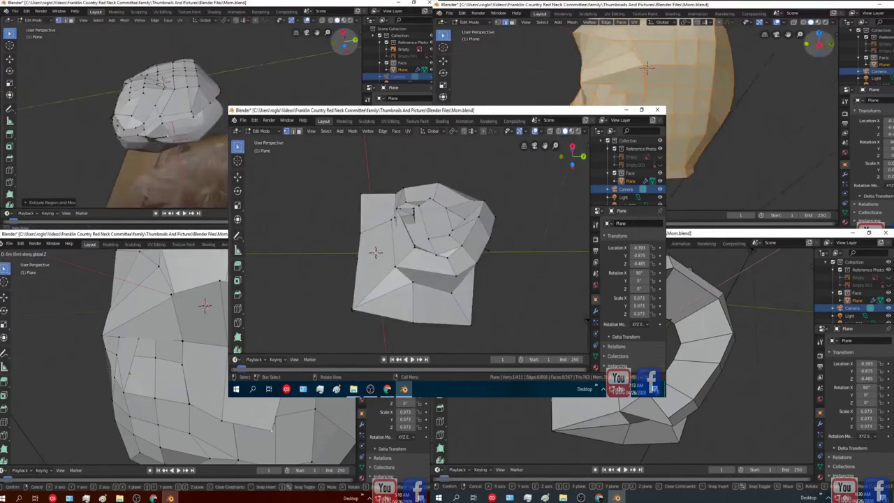
key("g")
key("x")
left_click(375, 253)
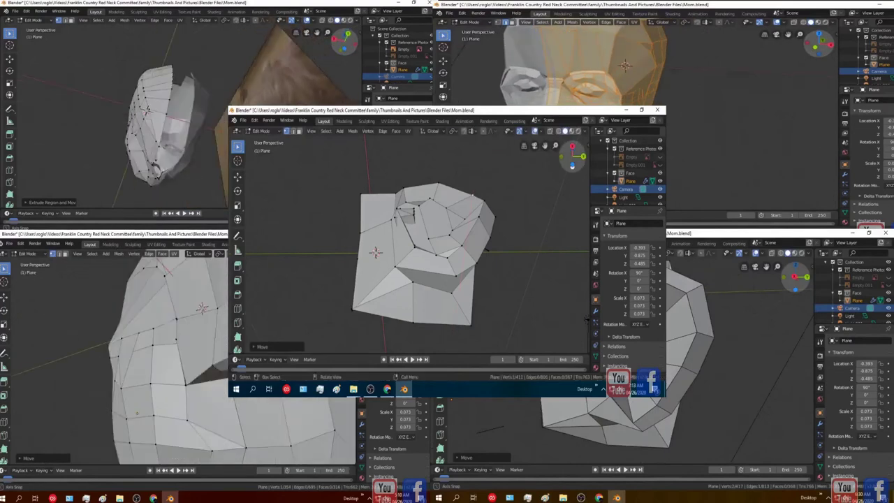
Step: Move the selected vertex at the lower inner ear about 0.015 m in the negative direction along global X
left_click_drag(572, 156, 588, 143)
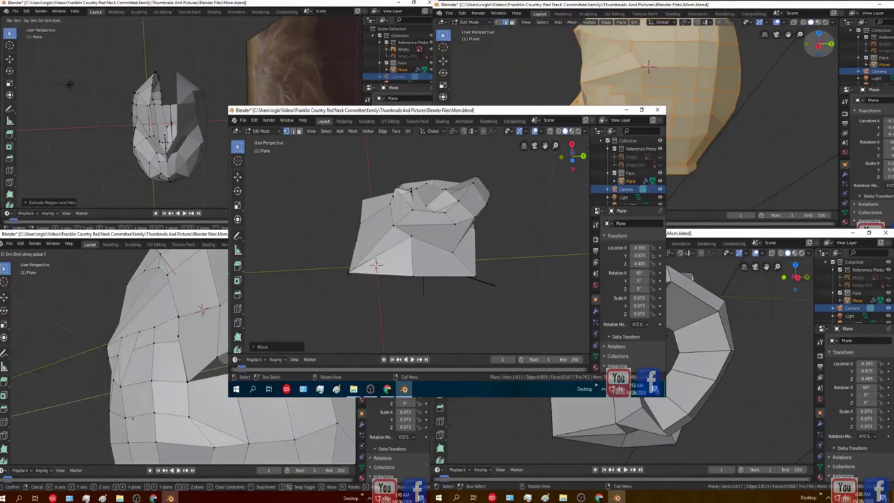
key("g")
key("x")
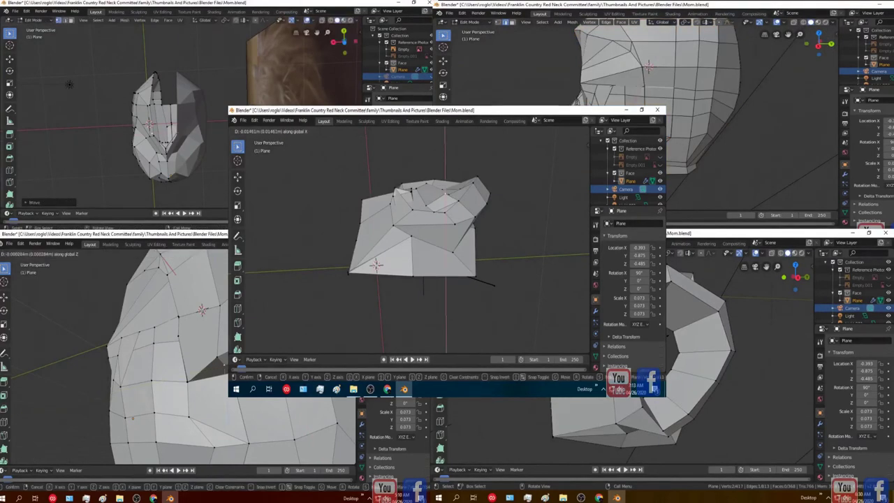
key("Return")
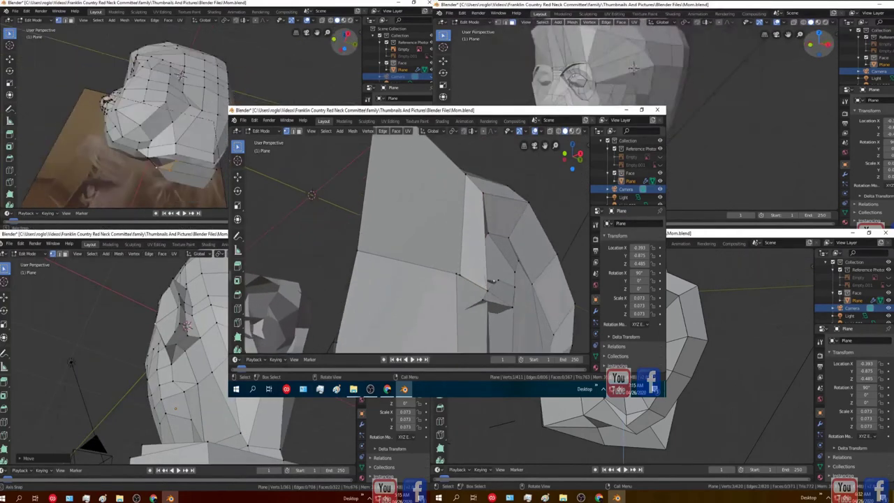
Step: Move the vertex at the front of the inner ear notch about 0.018 m in the negative direction along global Y
key("2")
left_click(217, 342)
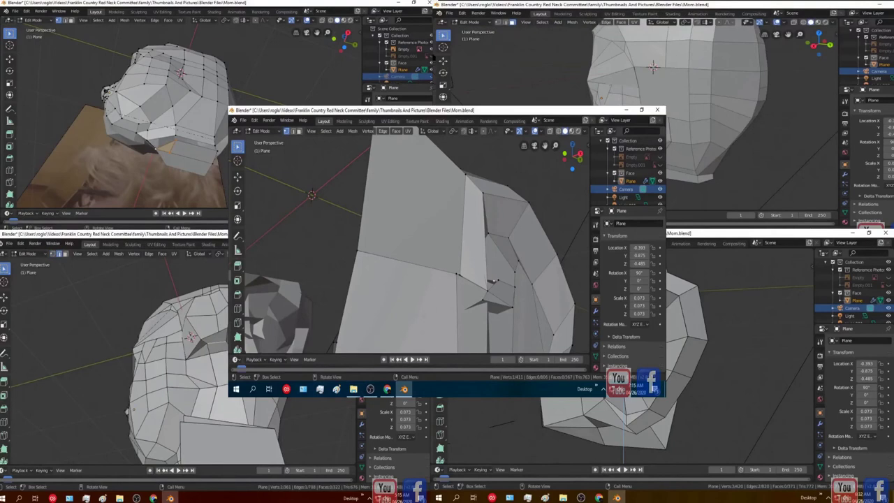
left_click_drag(341, 50, 331, 31)
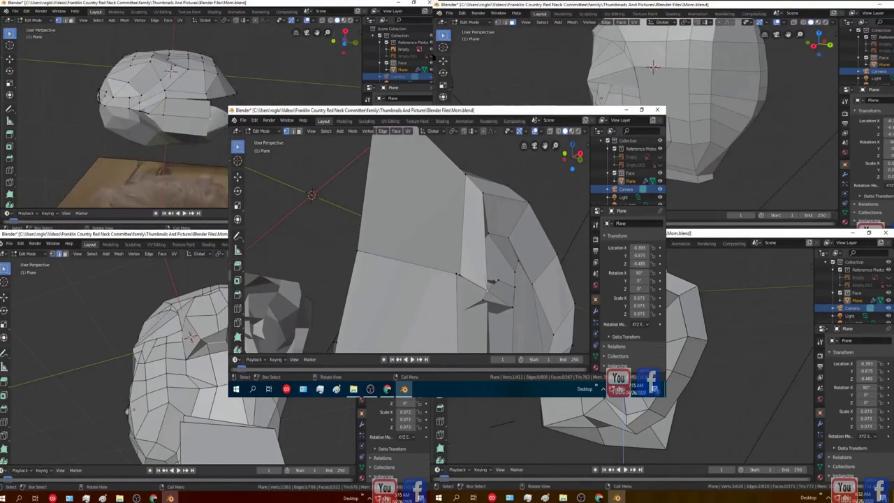
key("g")
key("y")
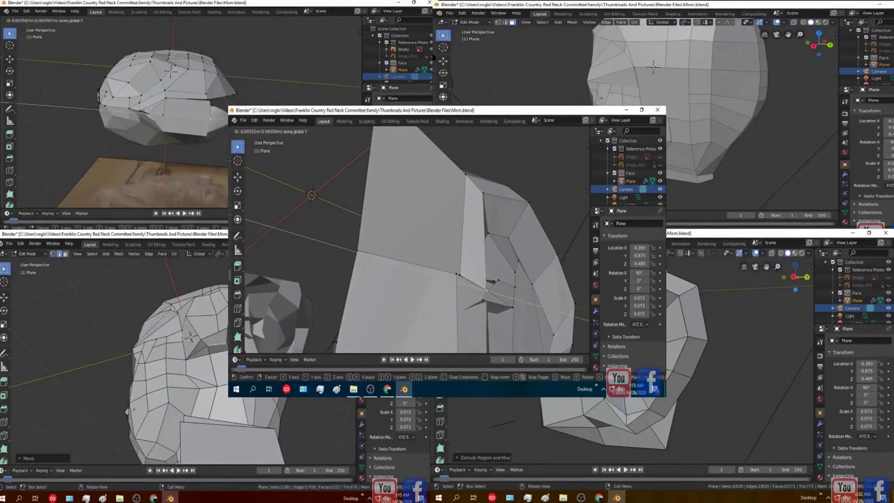
middle_click_drag(128, 410, 164, 312)
left_click(220, 119)
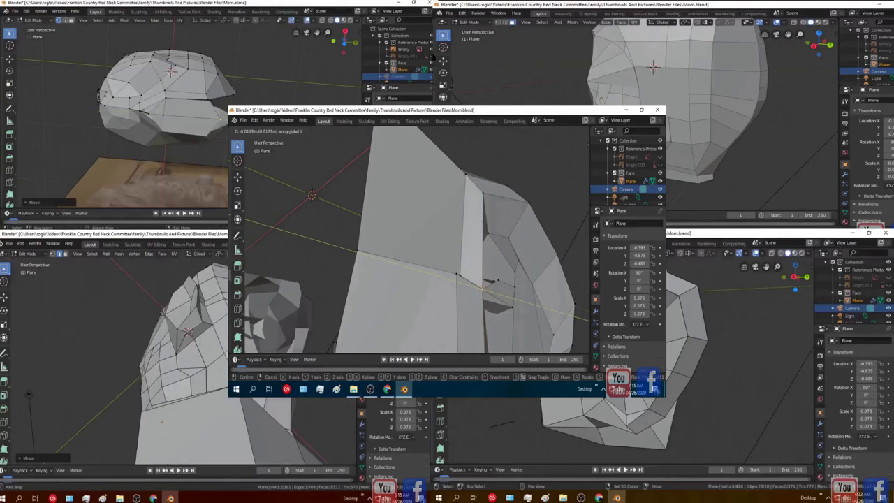
key("Return")
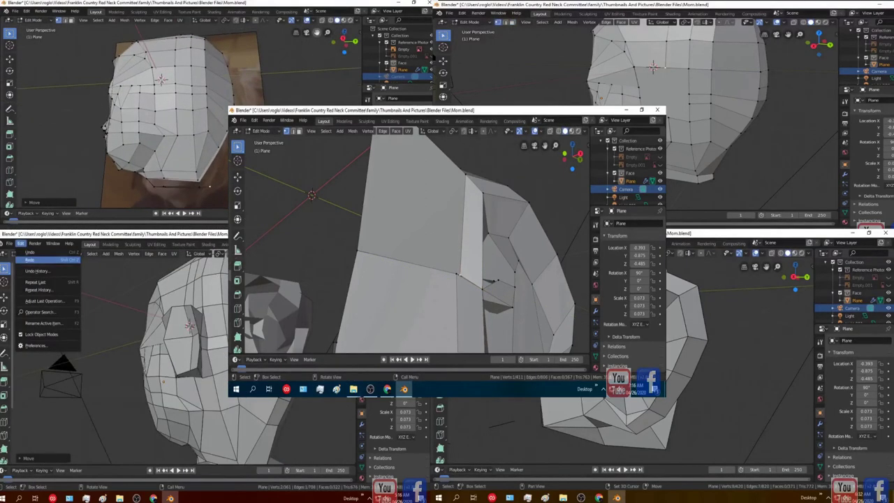
Step: Move the neighbouring vertex on the front edge of the ear about 0.011 m in the negative direction along global Y
key("g")
key("y")
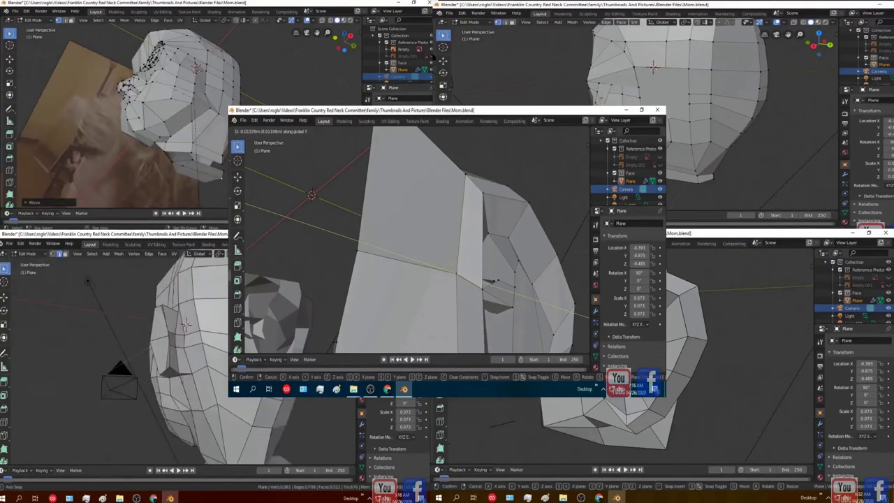
key("Return")
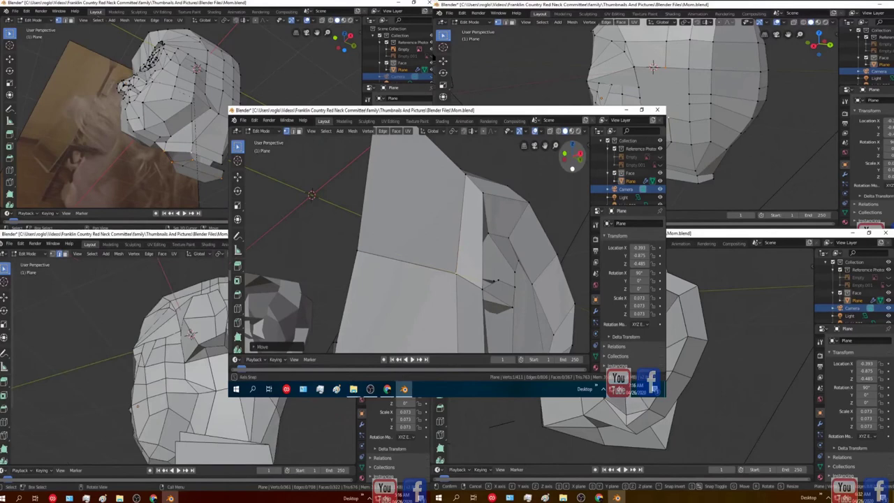
Step: Move the vertex at the front corner of the ear notch about 0.007 m in the negative direction along global X
middle_click_drag(416, 241, 391, 203)
middle_click_drag(351, 243, 332, 250)
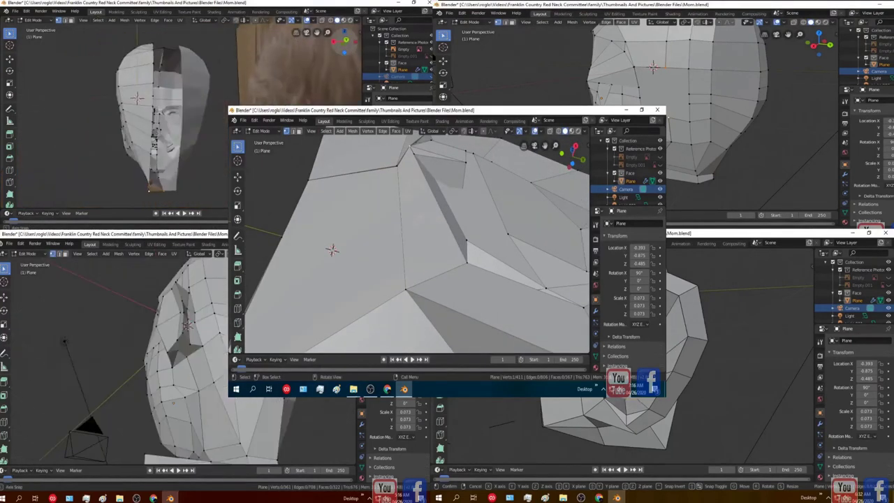
key("g")
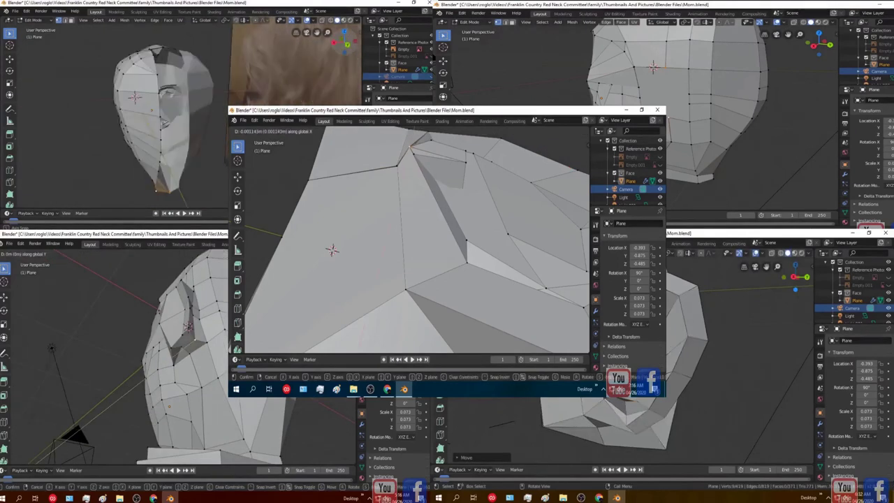
key("x")
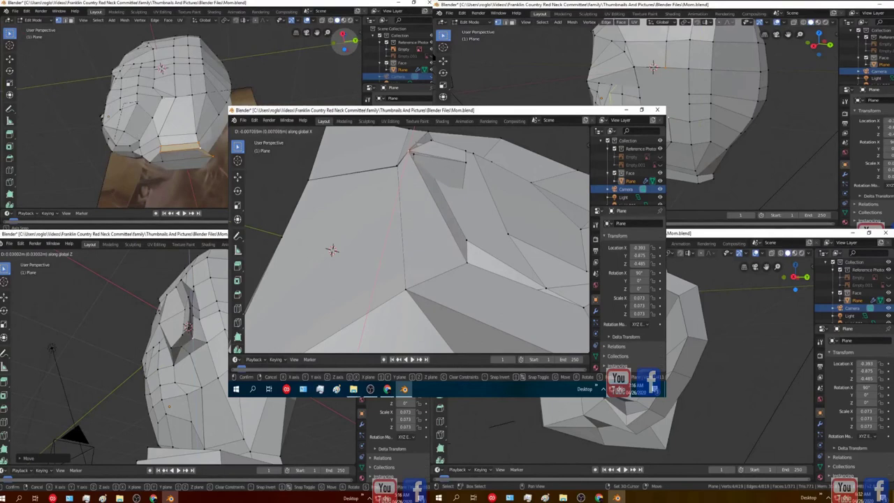
key("Return")
scroll(417, 240, "down", 2)
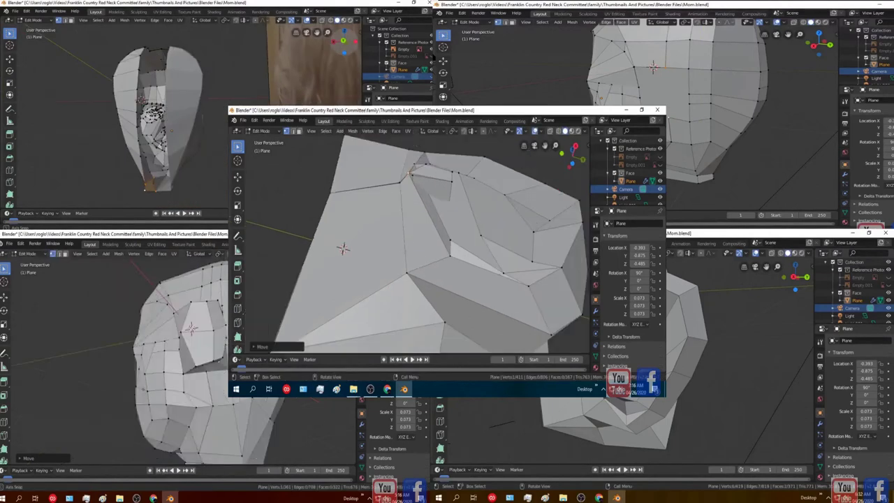
Step: Move the vertex just above the ear notch about 0.007 m in the positive direction along global X
middle_click_drag(417, 240, 469, 327)
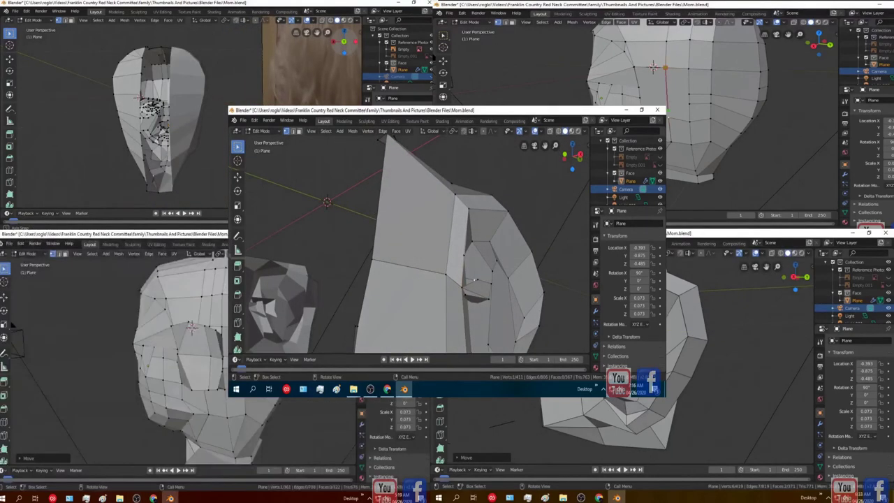
middle_click_drag(326, 202, 342, 240)
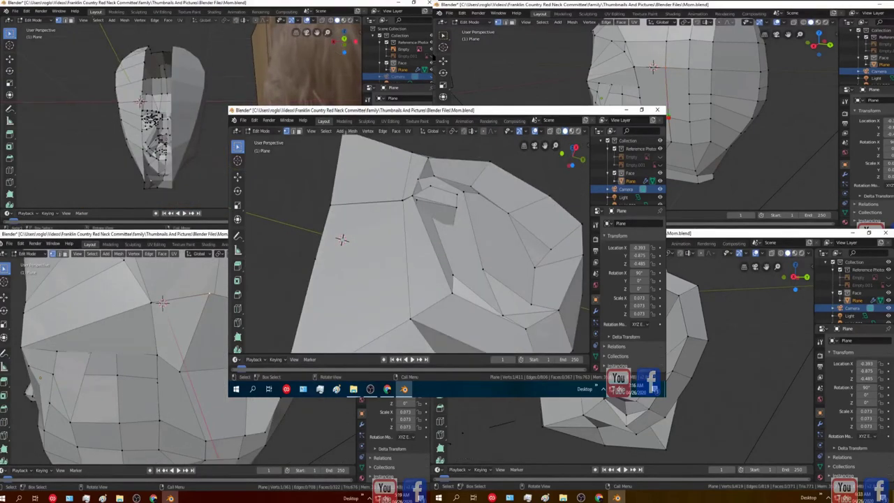
key("g")
key("x")
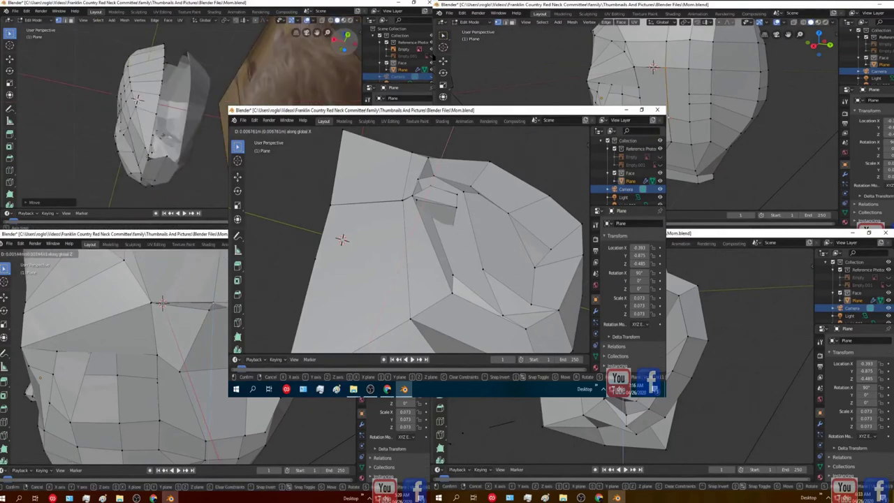
key("Return")
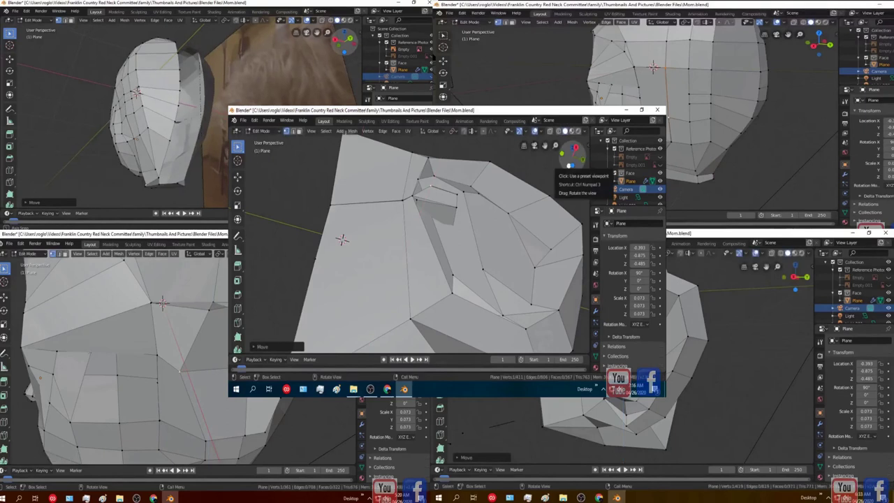
Step: Fill the small gap at the front of the ear notch with a face using edge selection, and select that face
left_click_drag(570, 166, 533, 74)
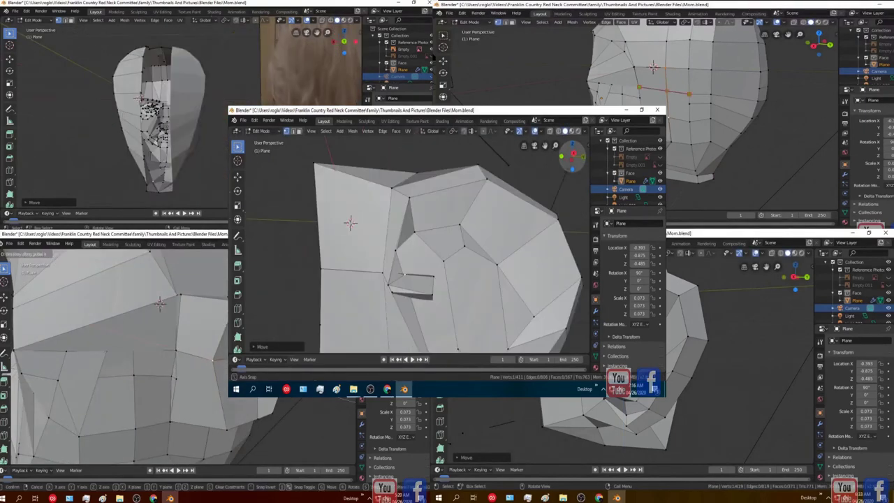
middle_click_drag(351, 223, 352, 223)
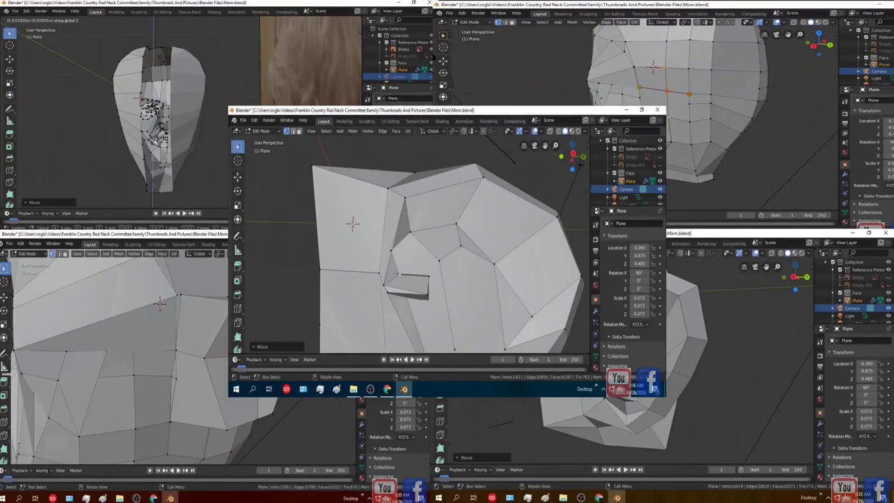
key("2")
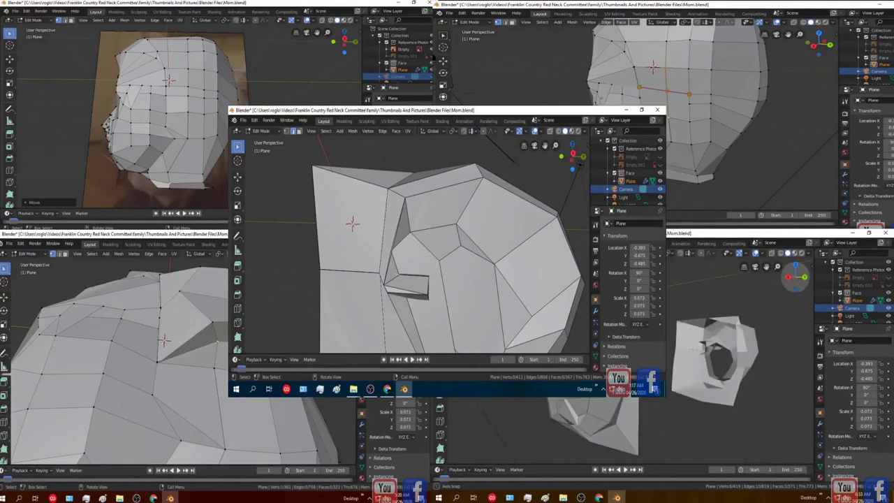
middle_click_drag(164, 340, 175, 321)
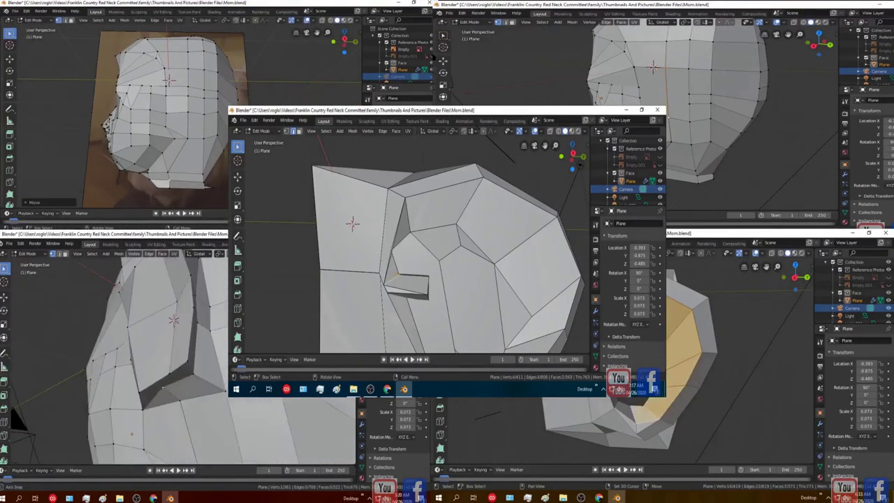
left_click_drag(573, 166, 626, 162)
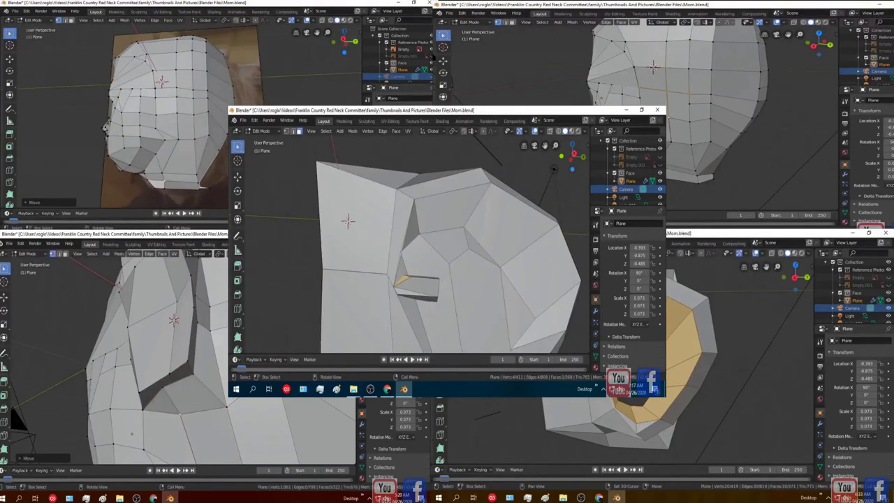
Step: Extrude the small face at the front of the ear notch along global X
key("e")
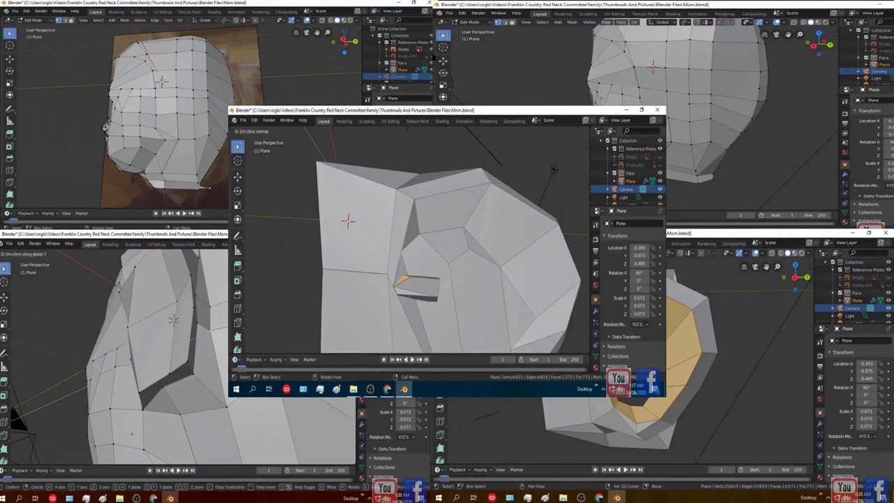
key("x")
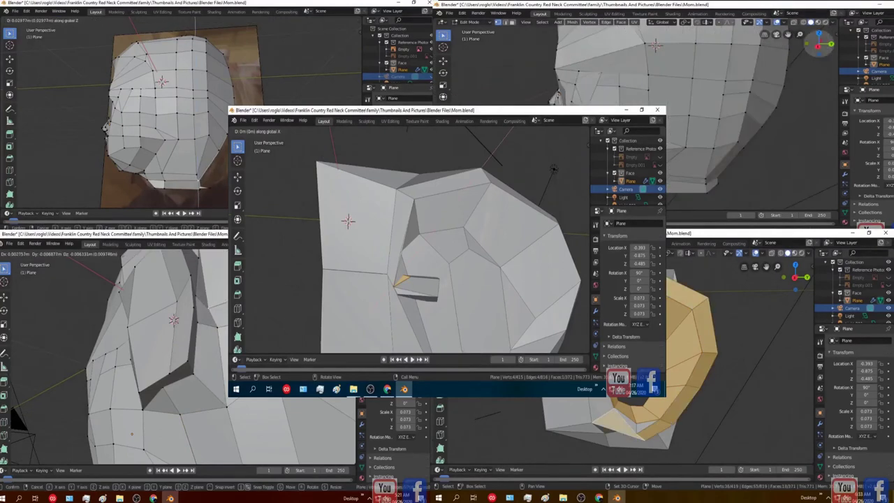
left_click(554, 168)
Step: Reveal the hidden geometry of the head around the ear and clear the selection
key("g")
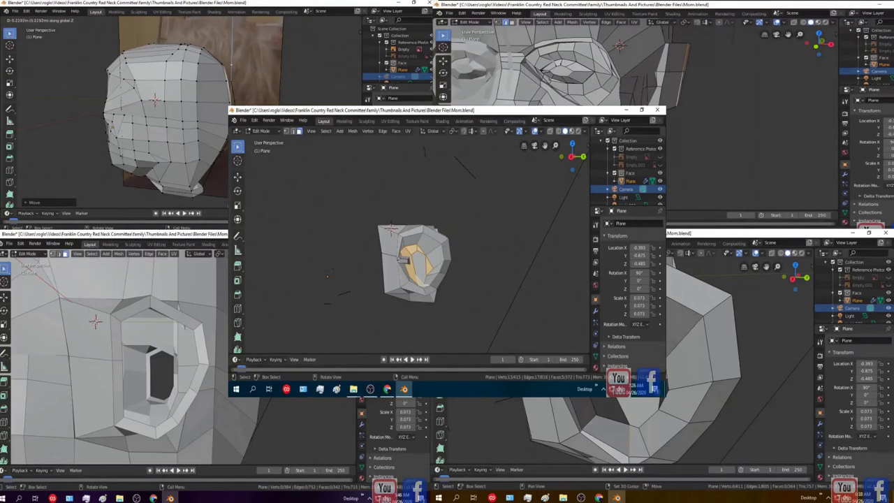
key("Return")
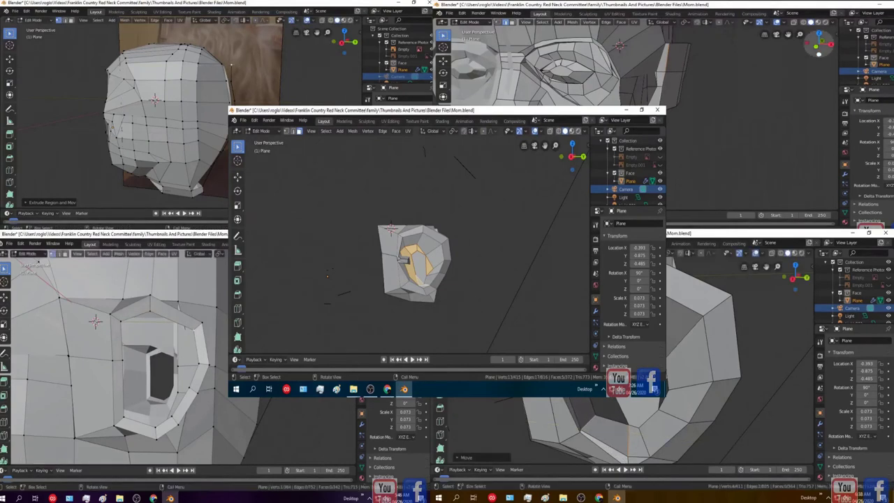
key("alt+h")
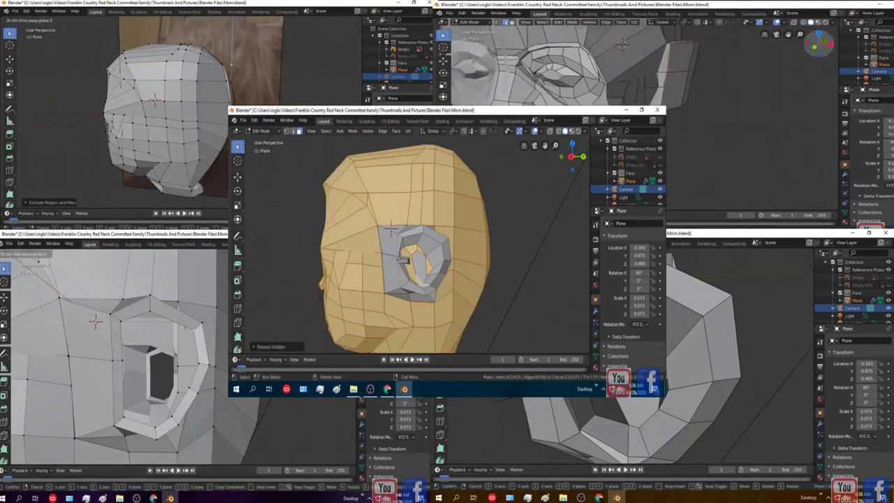
key("alt+a")
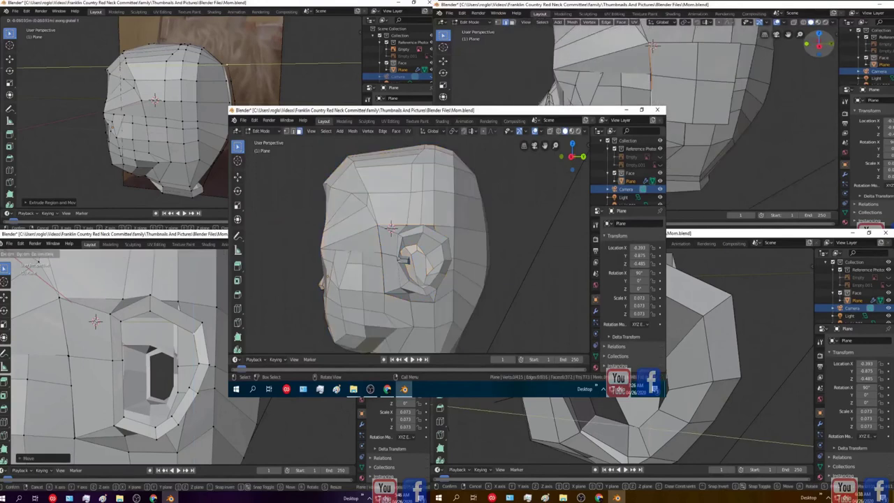
Step: Select the head faces directly below and in front of the ear base
middle_click_drag(412, 265, 435, 246)
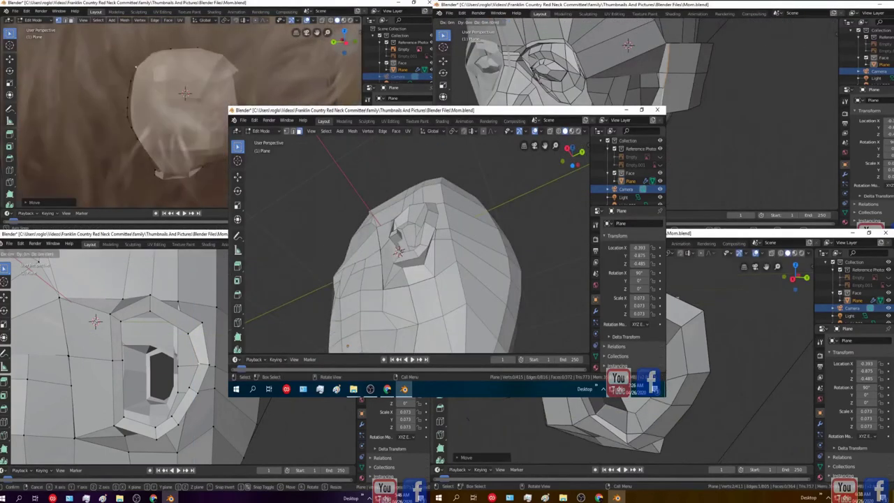
left_click(430, 257)
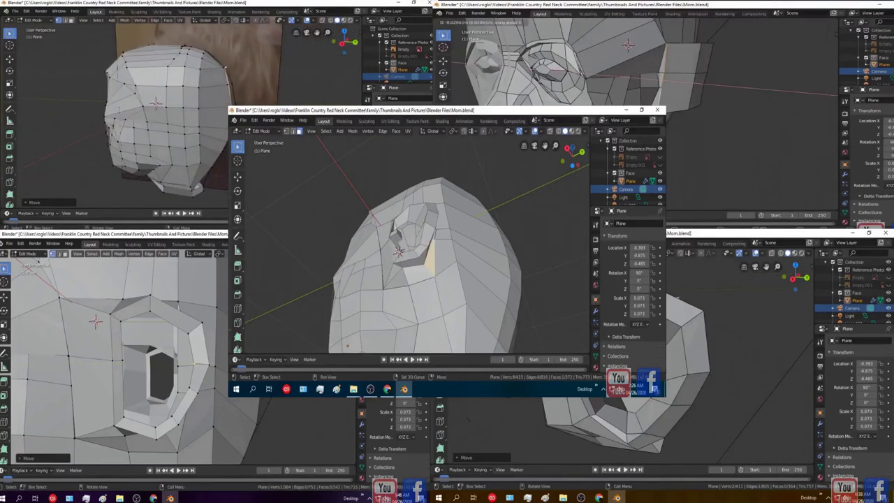
key("g")
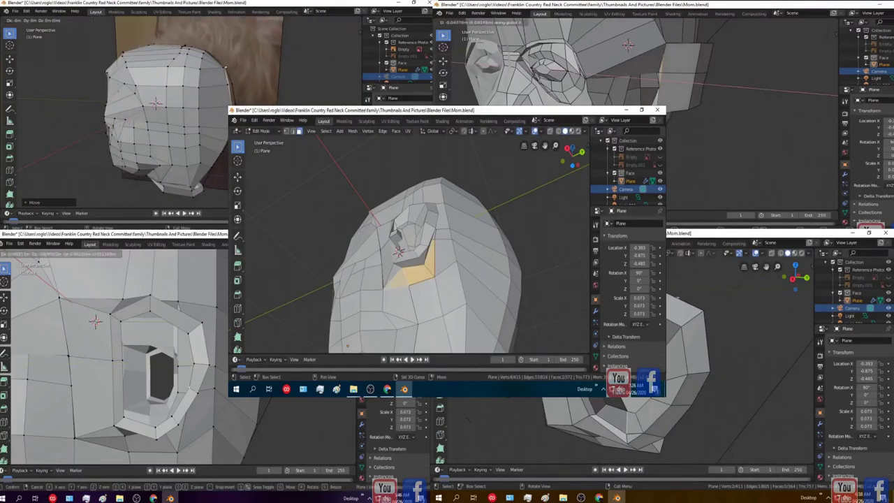
key("z")
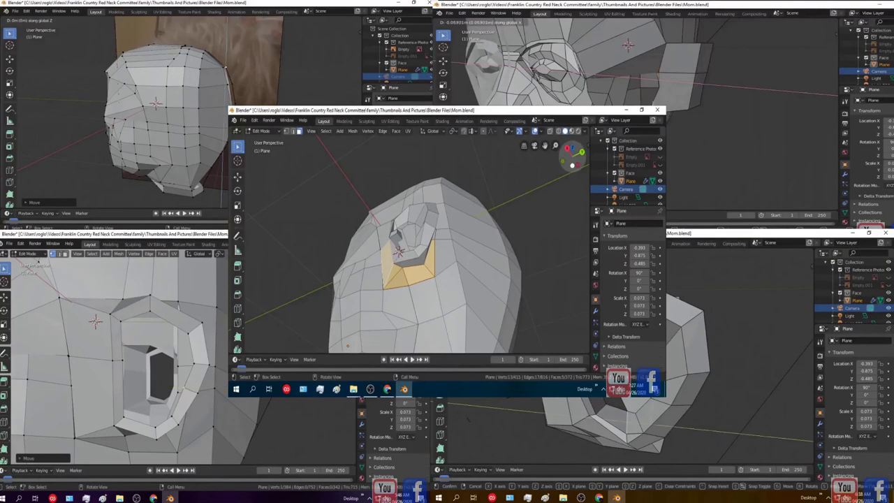
middle_click_drag(412, 230, 416, 264)
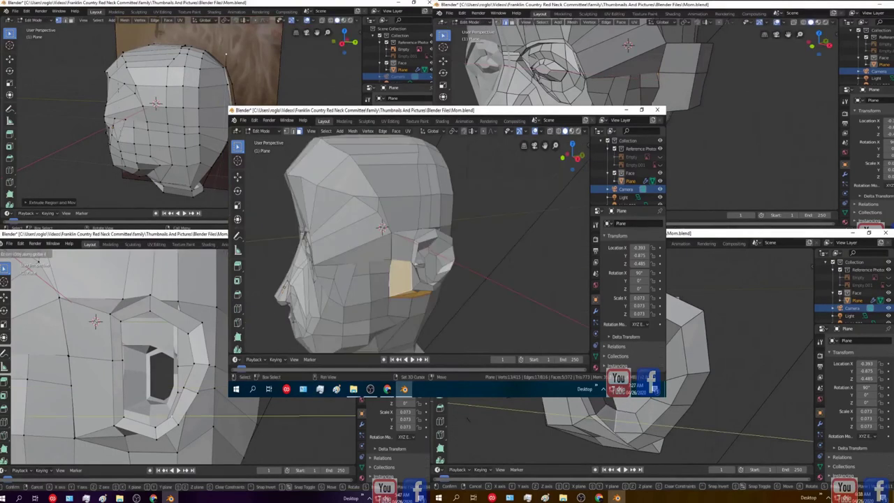
key("y")
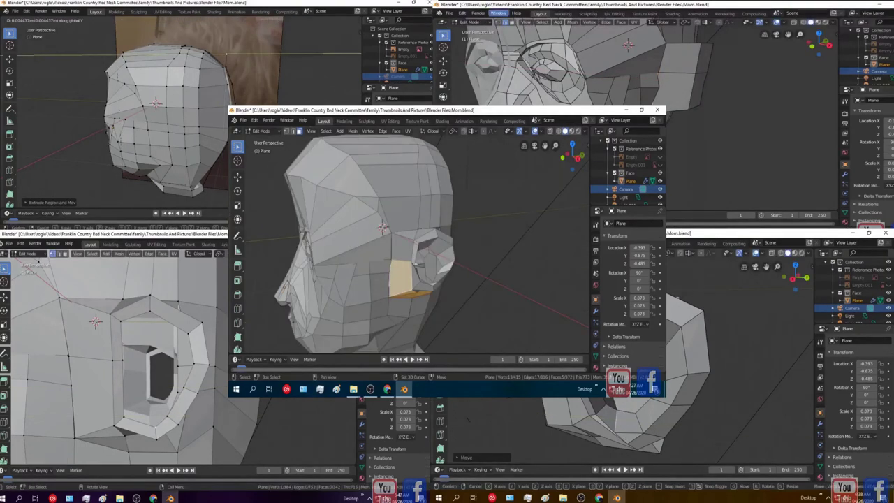
key("y")
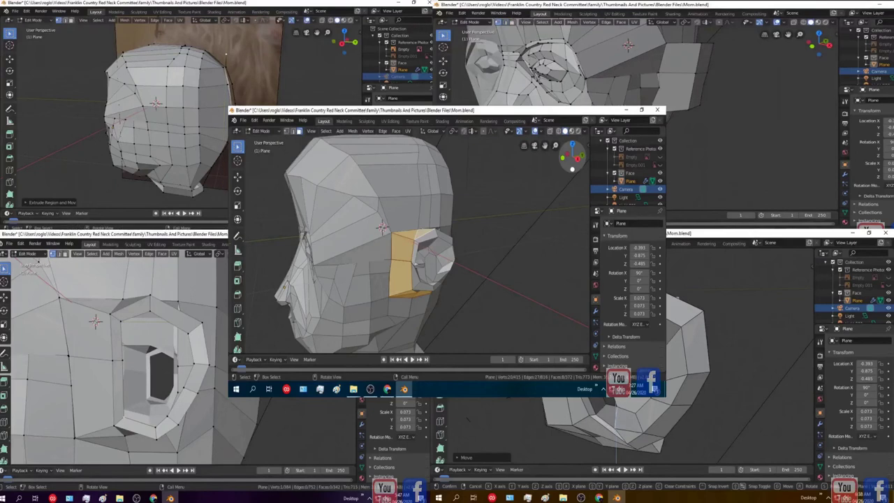
Step: Extend the face selection around the ear base with the adjoining faces above and behind the ear
middle_click_drag(416, 264, 381, 252)
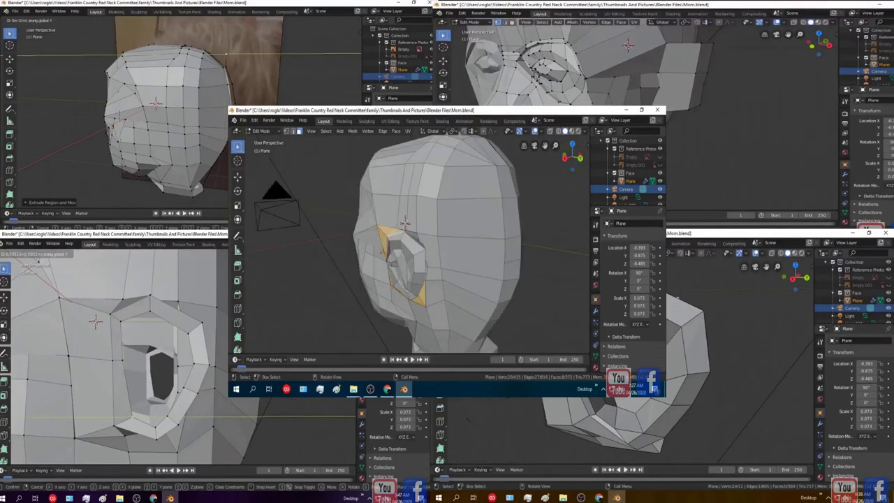
key("Return")
key("e")
key("z")
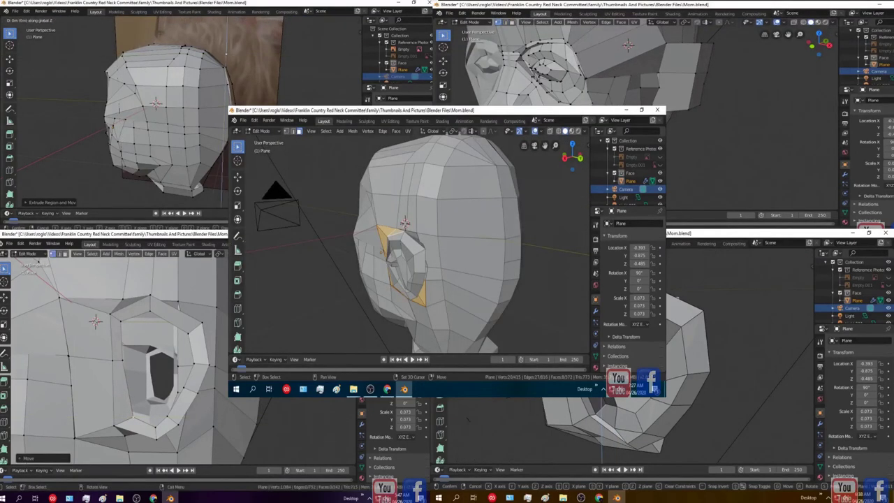
key("Return")
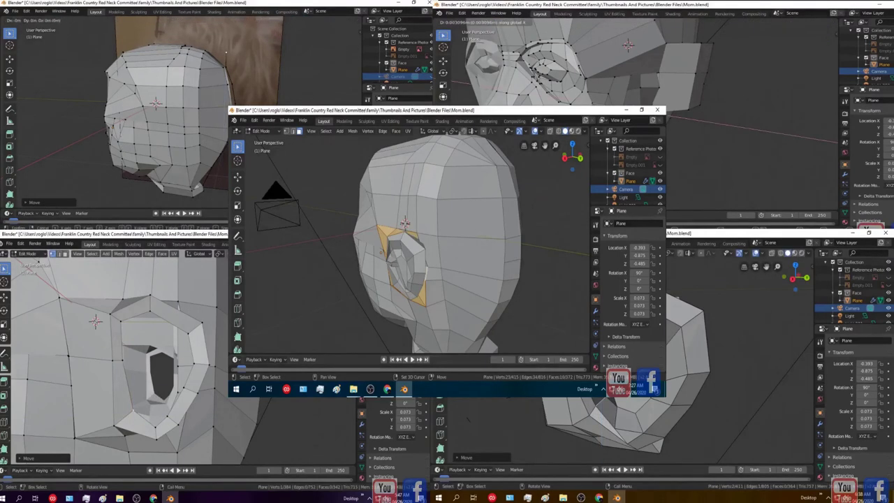
left_click(426, 271, "shift")
left_click_drag(573, 169, 559, 246)
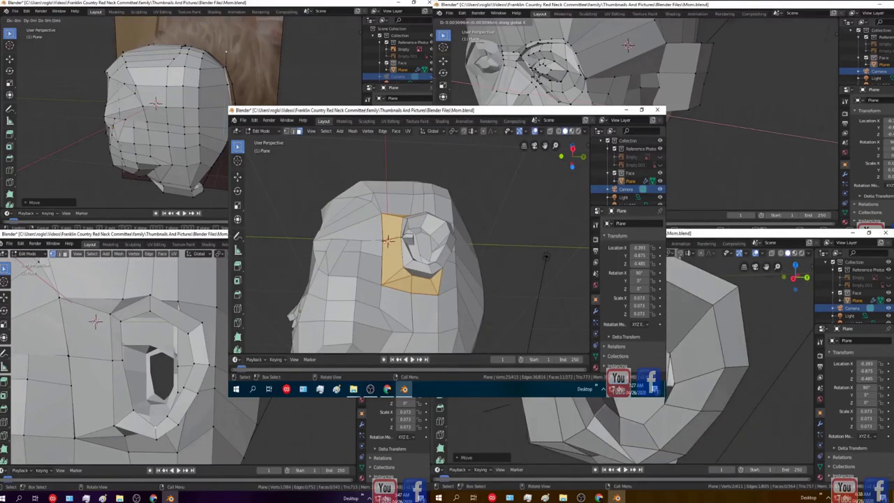
Step: Flatten the selected faces around the ear base with the LoopTools Flatten operation
right_click(374, 255)
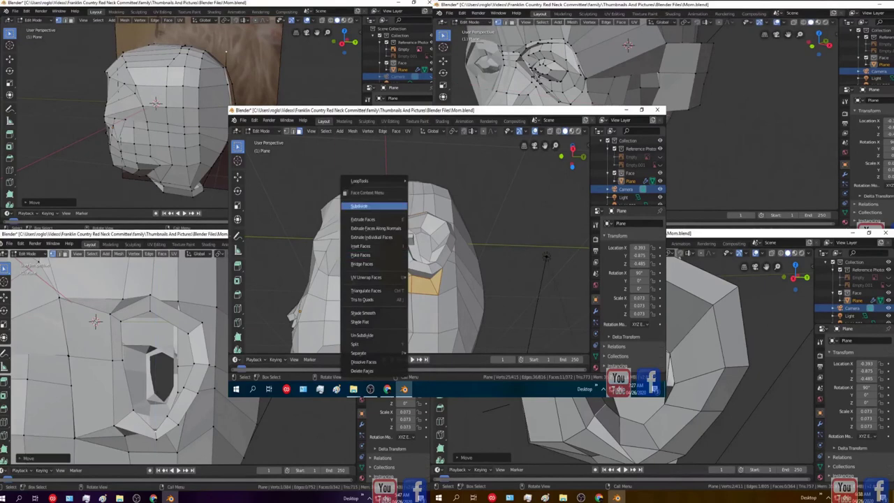
mouse_move(377, 181)
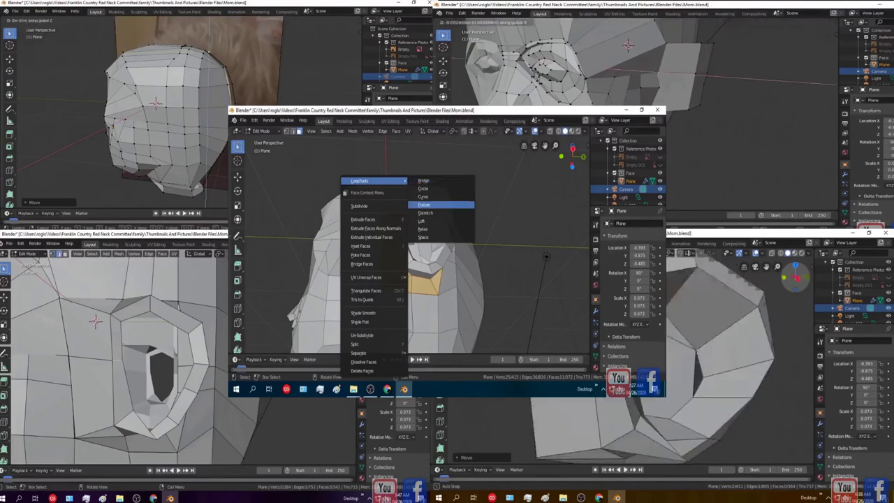
left_click(426, 204)
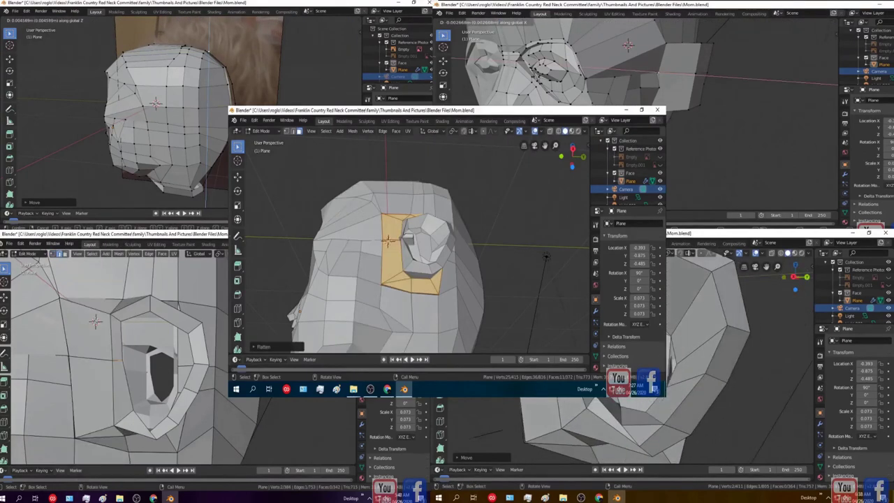
Step: Move the flattened faces around the ear base in the negative direction along global X
middle_click_drag(545, 257, 475, 258)
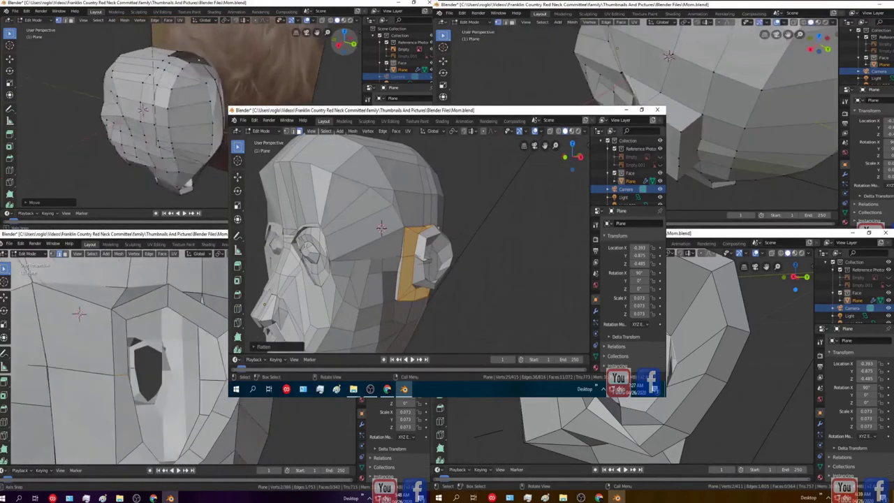
key("g")
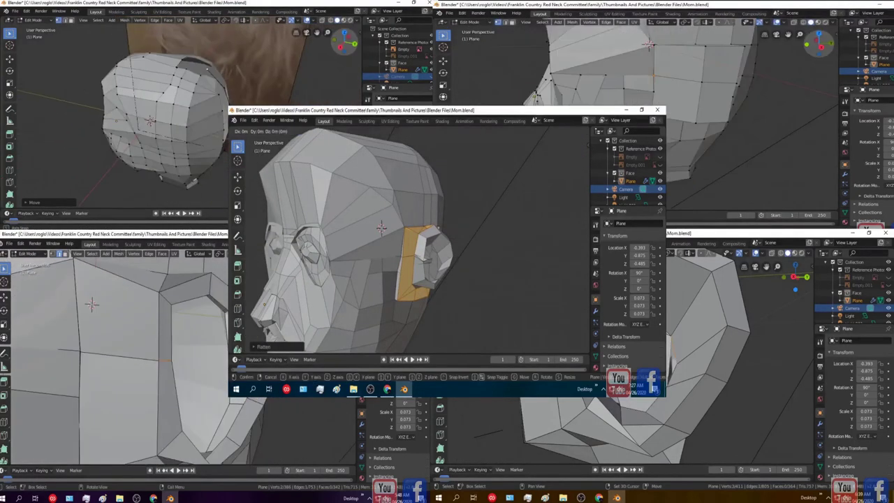
key("x")
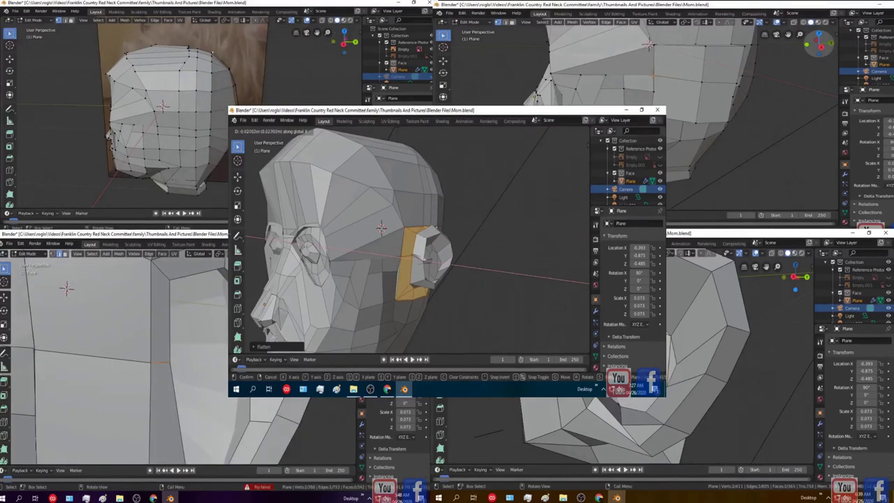
left_click(382, 228)
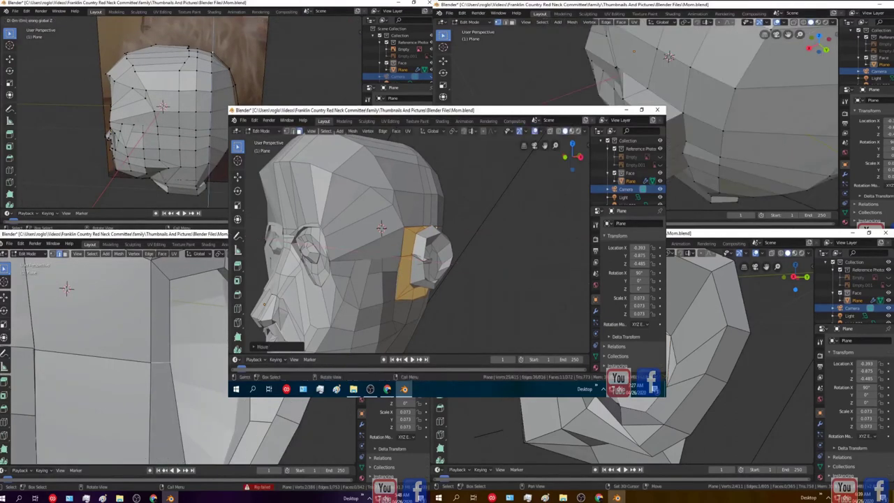
Step: Using edge selection, move the head edges above and in front of the ear outward along global X
middle_click_drag(381, 228, 399, 231)
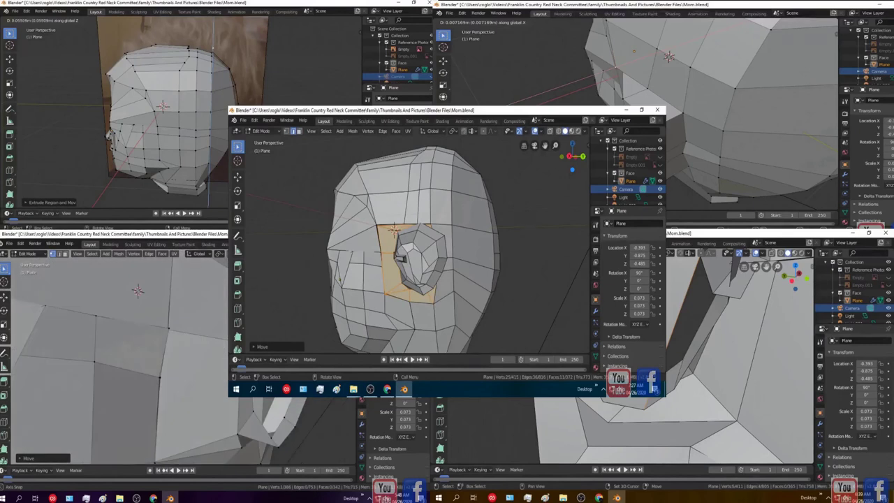
left_click(407, 226)
scroll(410, 241, "up", 1)
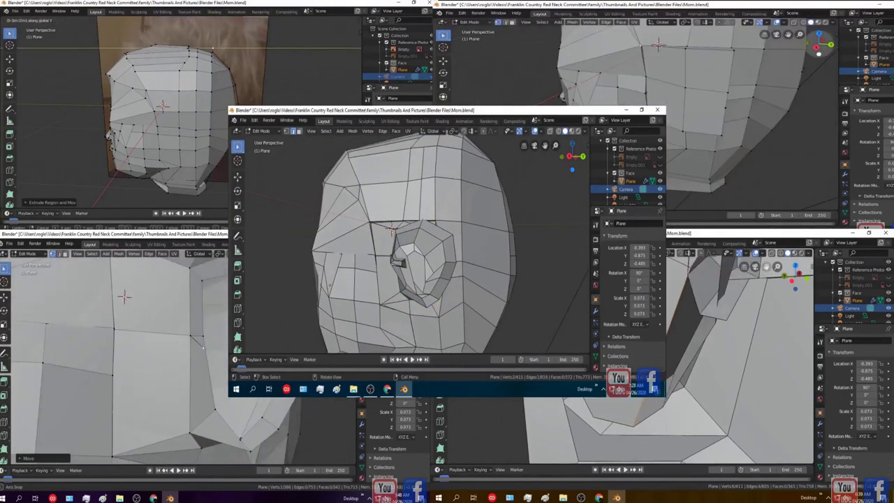
scroll(400, 230, "up", 2)
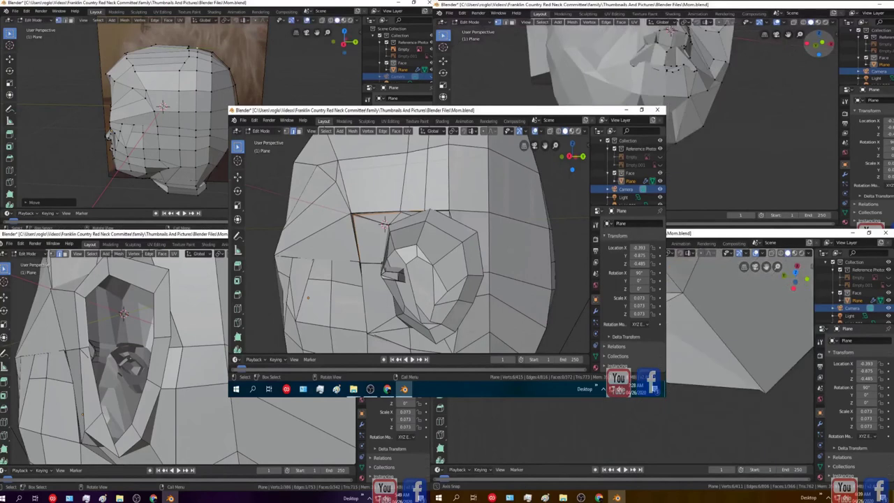
middle_click_drag(383, 221, 360, 220)
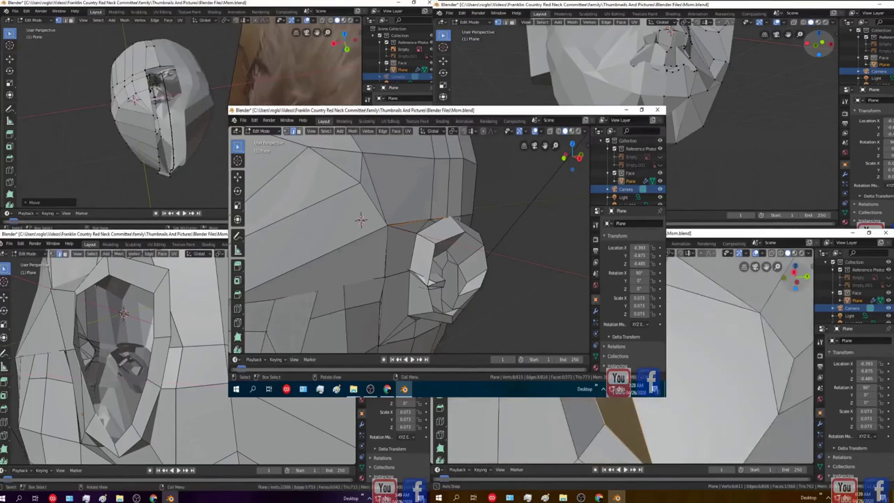
key("g")
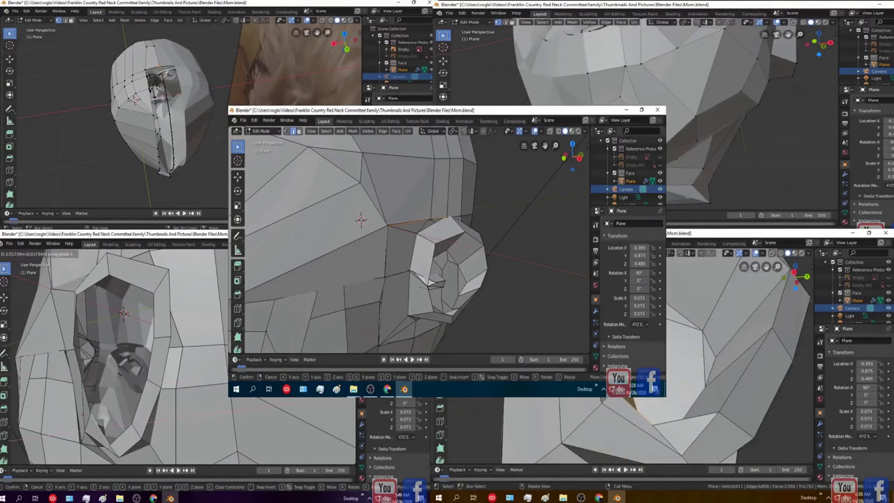
key("x")
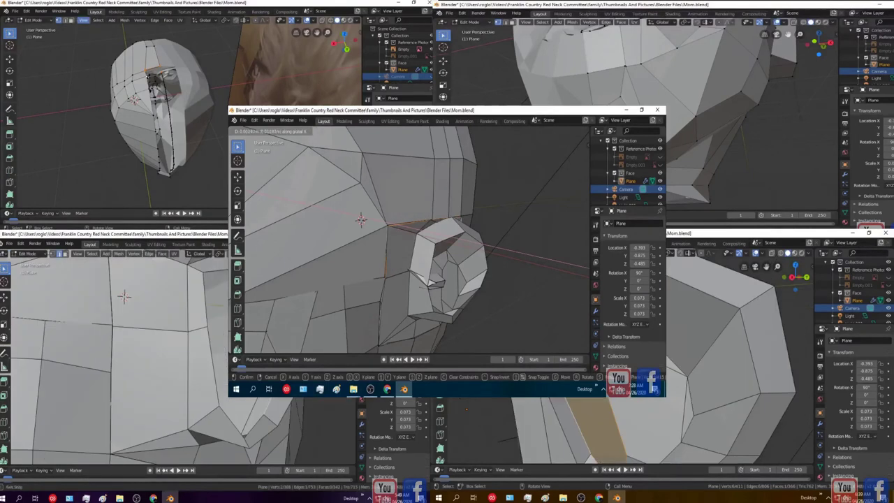
left_click(361, 220)
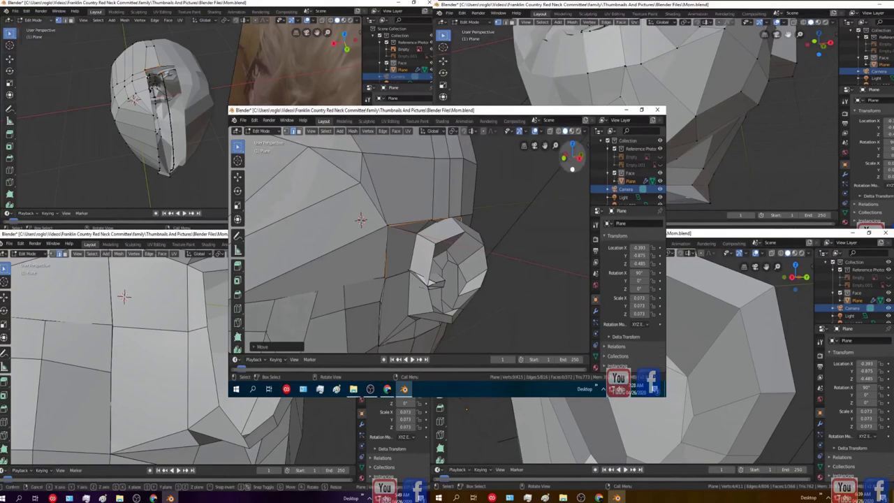
Step: Move the single edge at the gap above the front of the ear along global X to narrow the gap
middle_click_drag(361, 220, 375, 241)
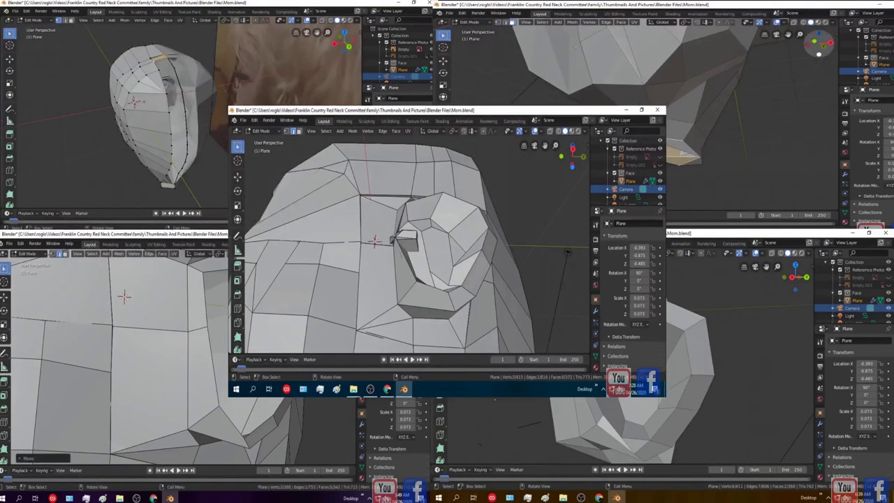
key("g")
key("x")
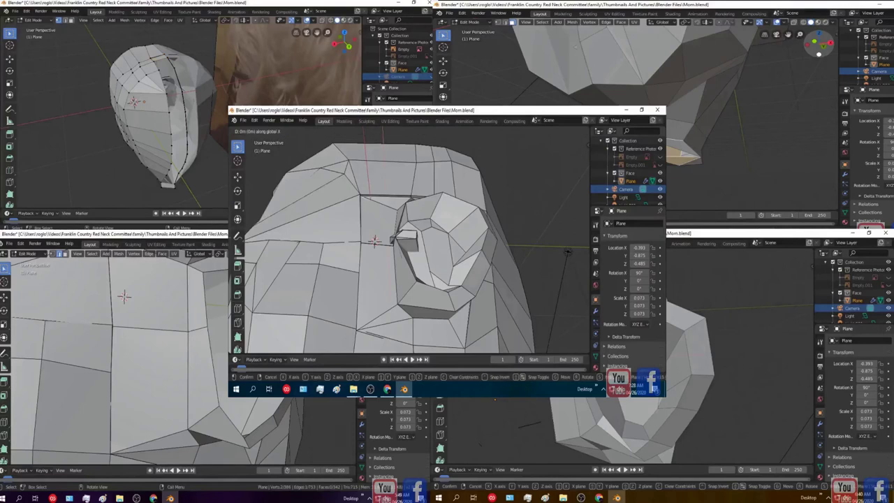
key("Return")
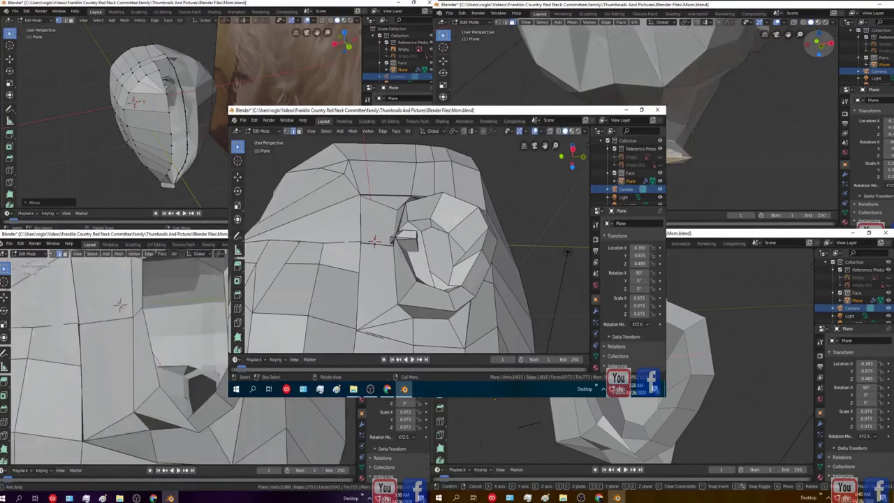
Step: Move a single edge beside the ear about 0.007 m in the negative direction along global X
mouse_move(571, 168)
left_mouse_down()
mouse_move(556, 173)
mouse_move(558, 160)
left_mouse_up()
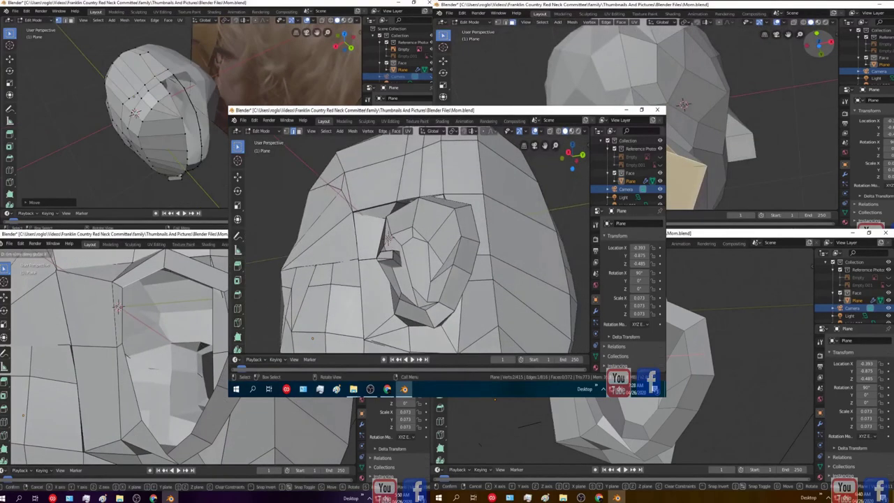
key("g")
key("x")
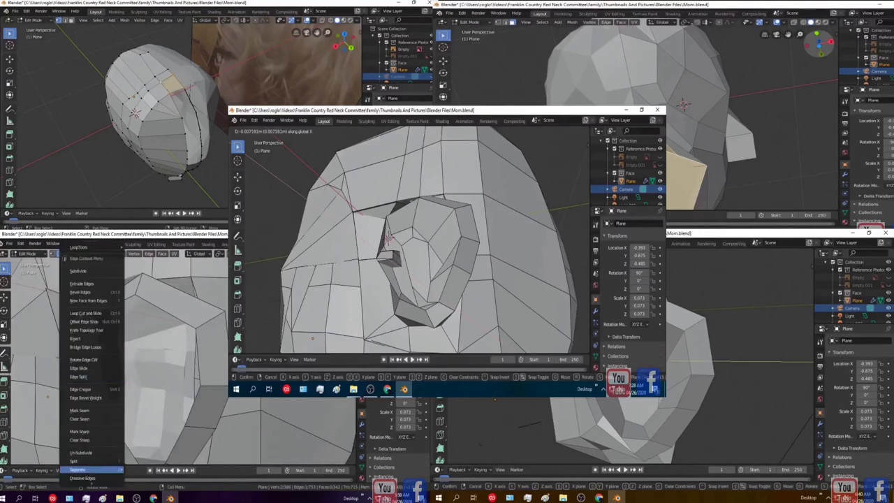
key("Return")
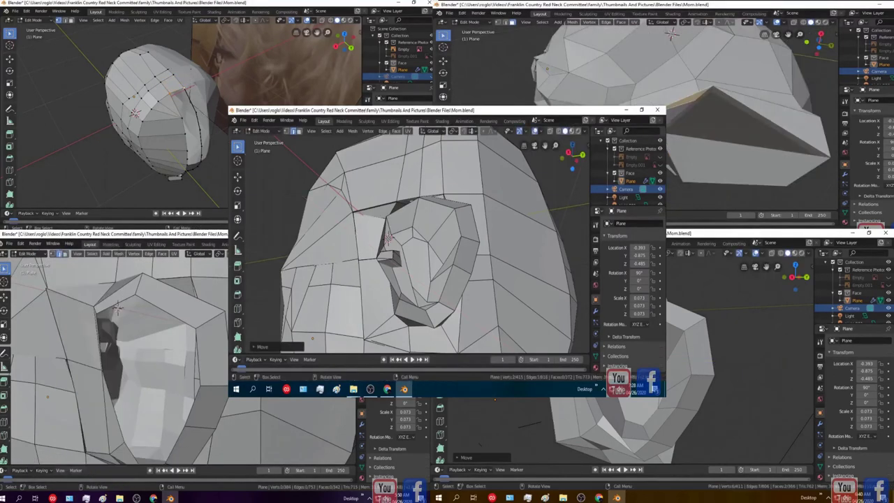
Step: Move the edge at the dark gap directly above the ear about 0.021 m in the positive direction along global X
left_click_drag(570, 165, 584, 179)
middle_click_drag(391, 237, 384, 236)
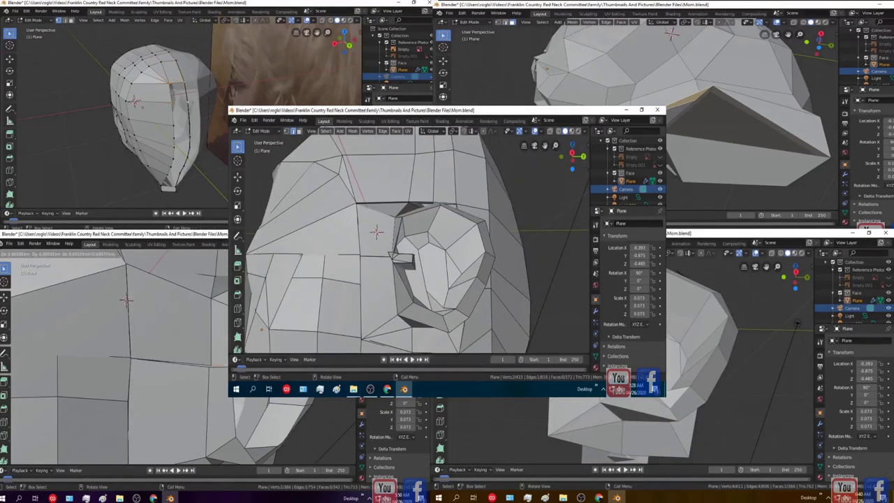
key("g")
key("x")
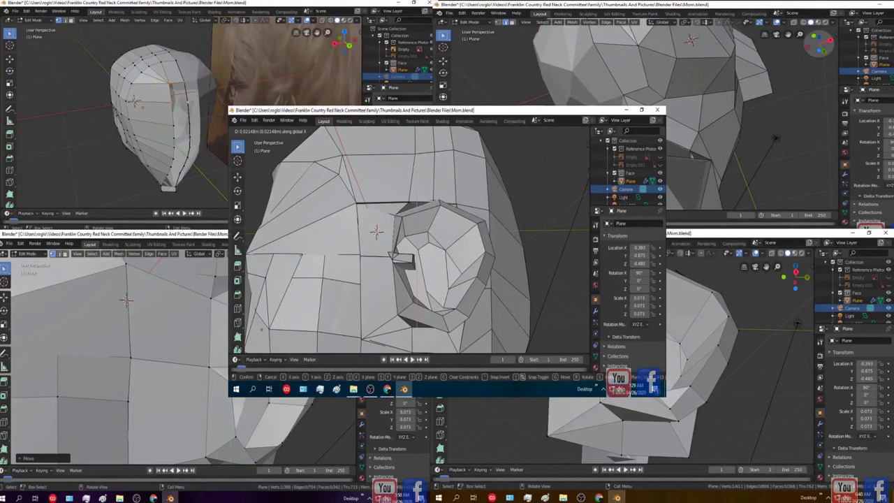
key("Return")
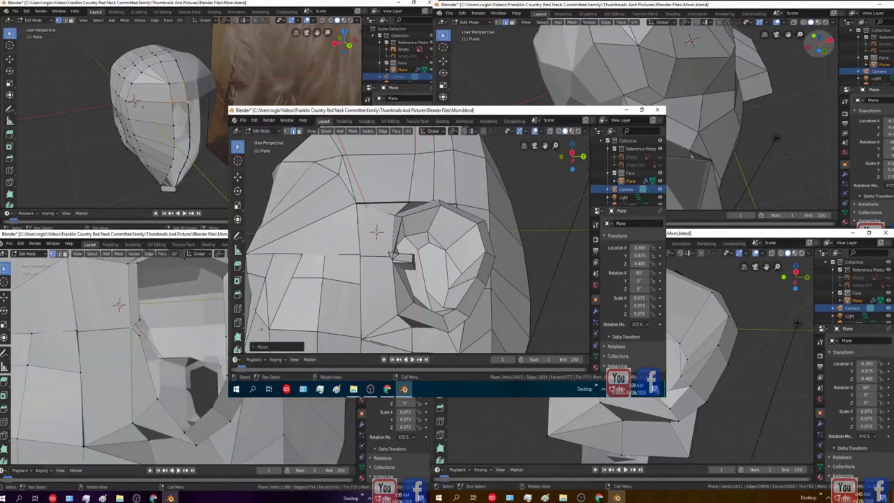
left_click_drag(572, 165, 567, 157)
middle_click_drag(371, 227, 362, 216)
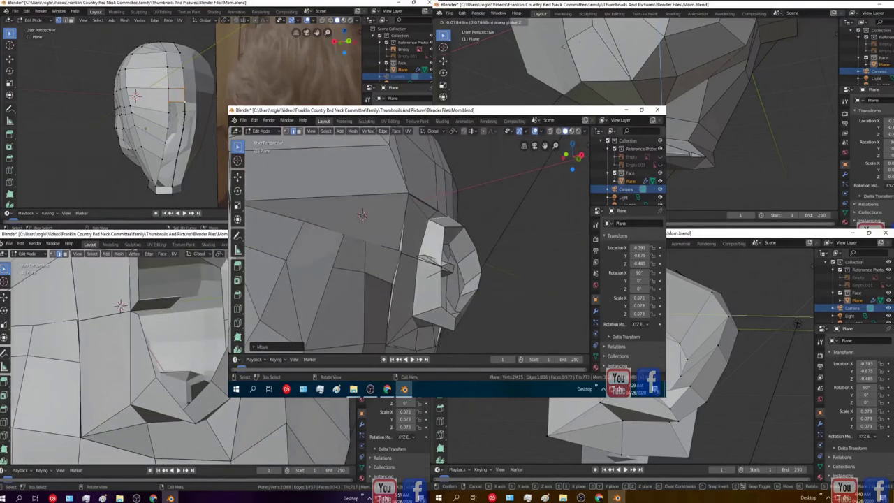
Step: Lower the edge at the top of the ear along global Z, and shift the edge where it meets the head along global X
key("g")
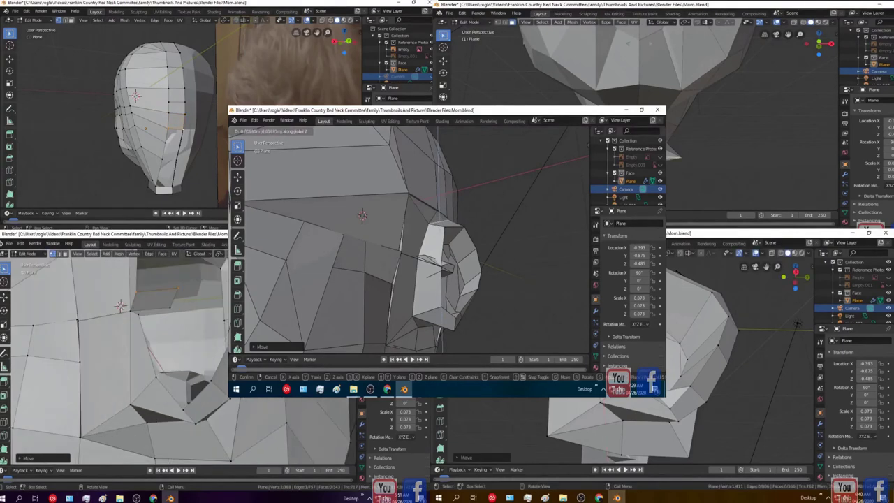
key("Return")
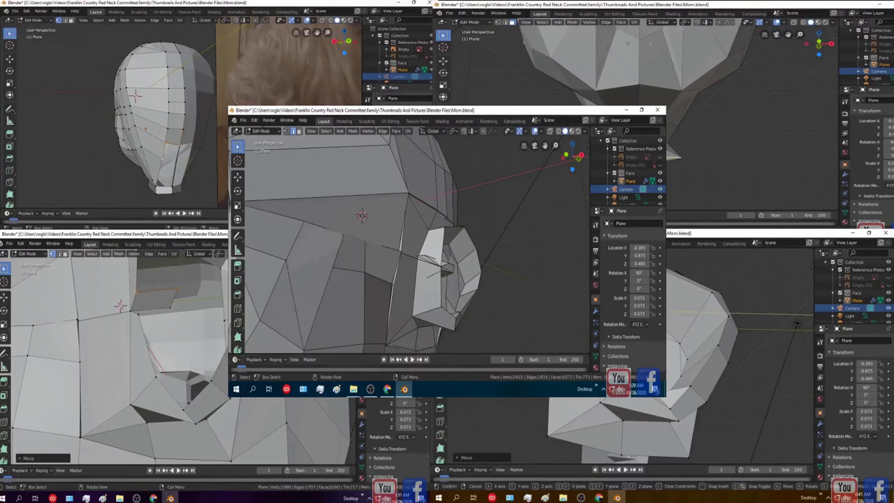
key("g")
key("x")
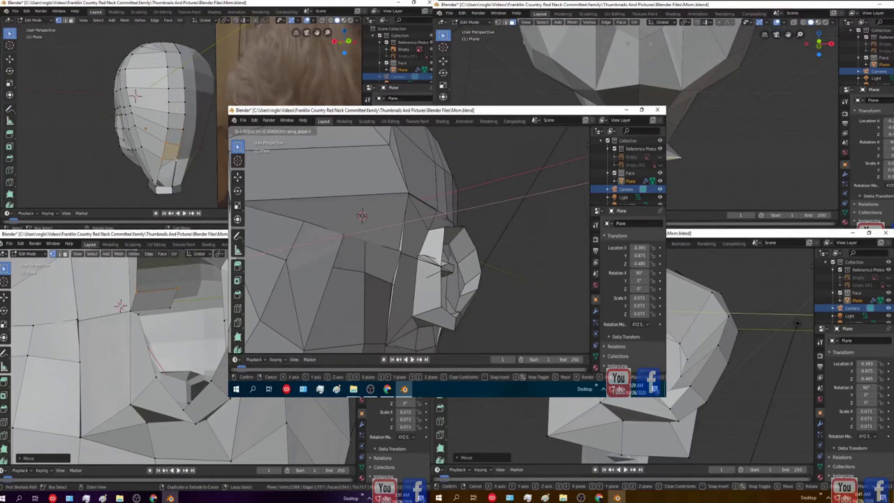
key("Return")
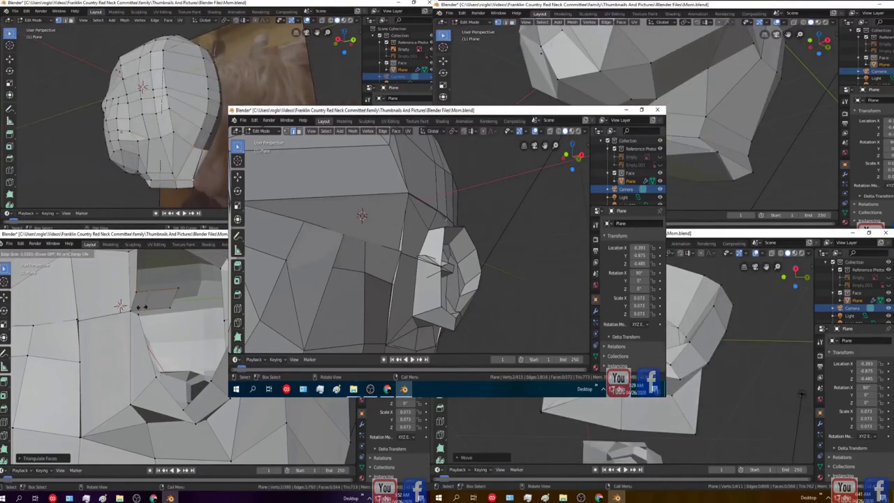
Step: Move the edge at the gap above the front of the ear along global X
mouse_move(362, 215)
middle_mouse_down()
mouse_move(394, 241)
mouse_move(367, 244)
mouse_move(437, 241)
mouse_move(371, 222)
middle_mouse_up()
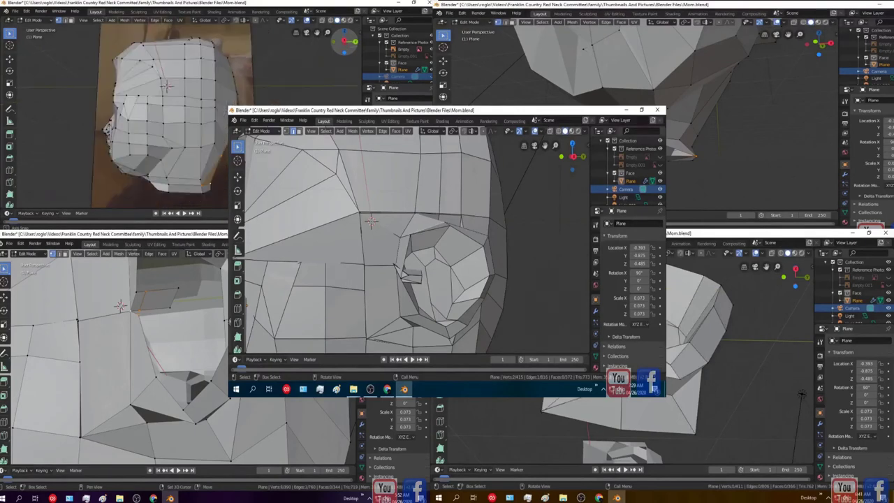
mouse_move(371, 222)
middle_mouse_down()
mouse_move(361, 223)
mouse_move(382, 224)
mouse_move(361, 219)
middle_mouse_up()
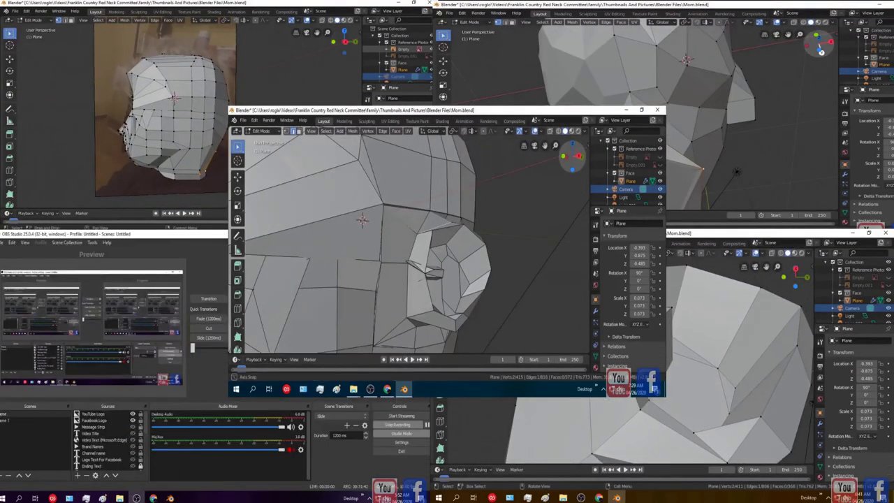
left_click(169, 498)
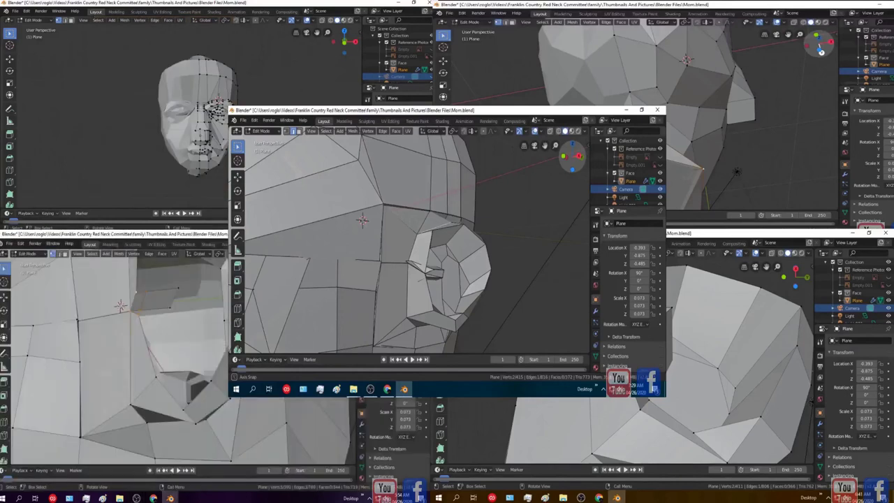
left_click(364, 223)
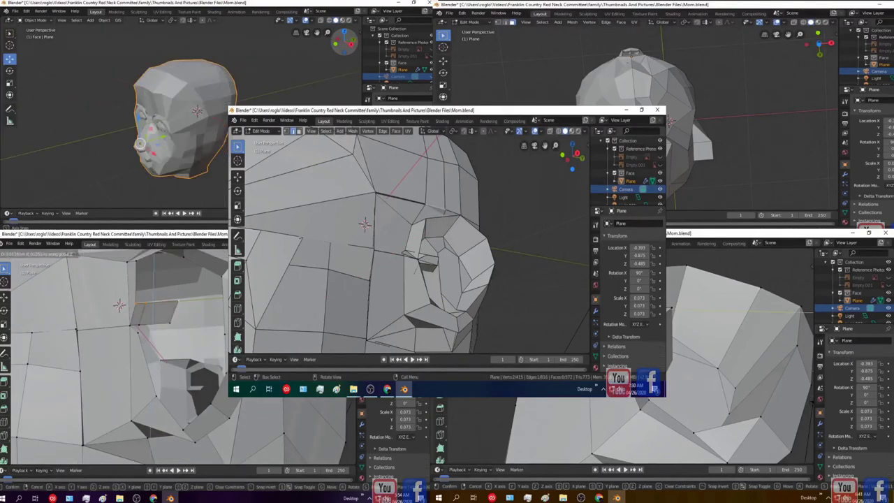
key("g")
key("x")
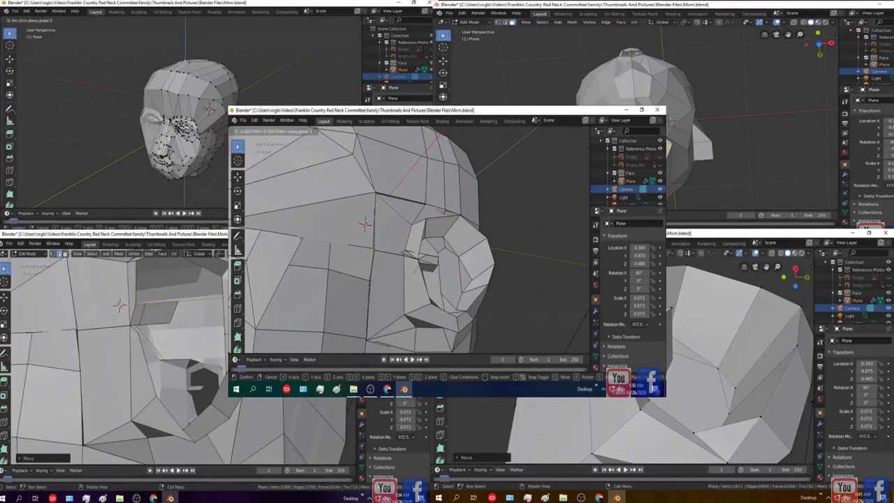
key("Return")
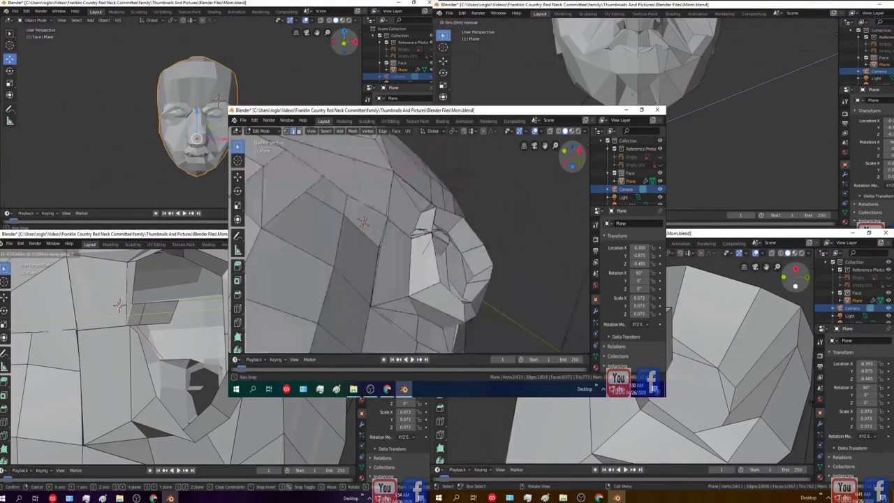
Step: Move the edge at the upper front of the ear about 0.019 m in the negative direction along global X
middle_click_drag(363, 222, 362, 215)
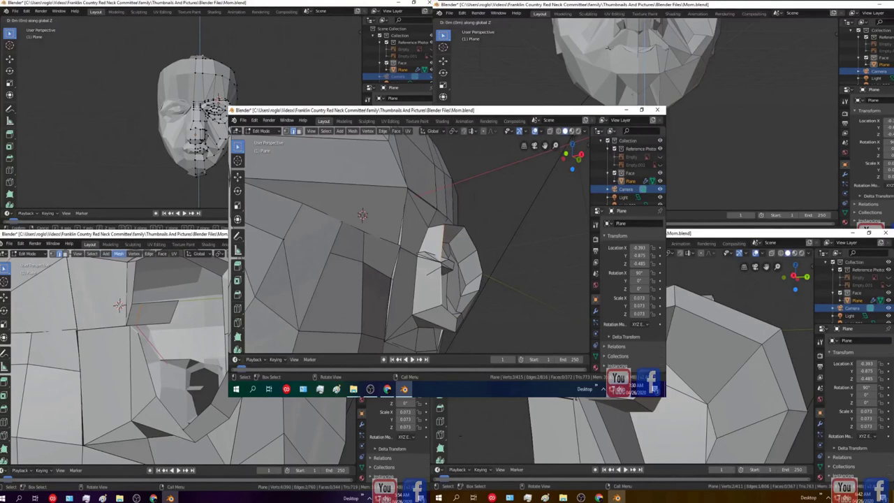
key("g")
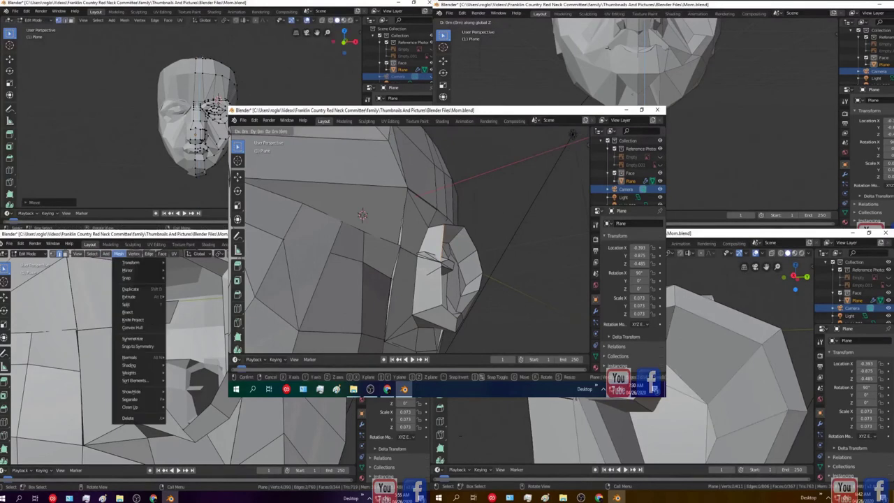
key("x")
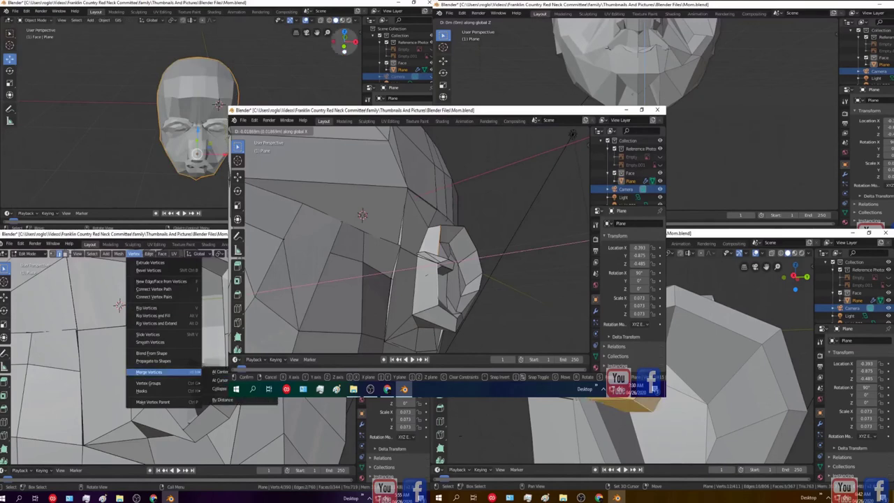
key("Return")
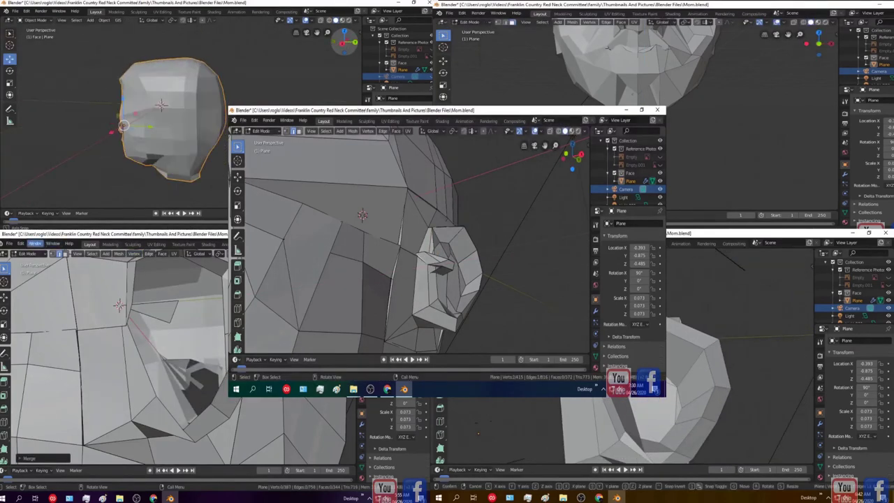
Step: Move the edge of the small flap inside the ear's upper front about 0.030 m in the negative direction along global X
key("g")
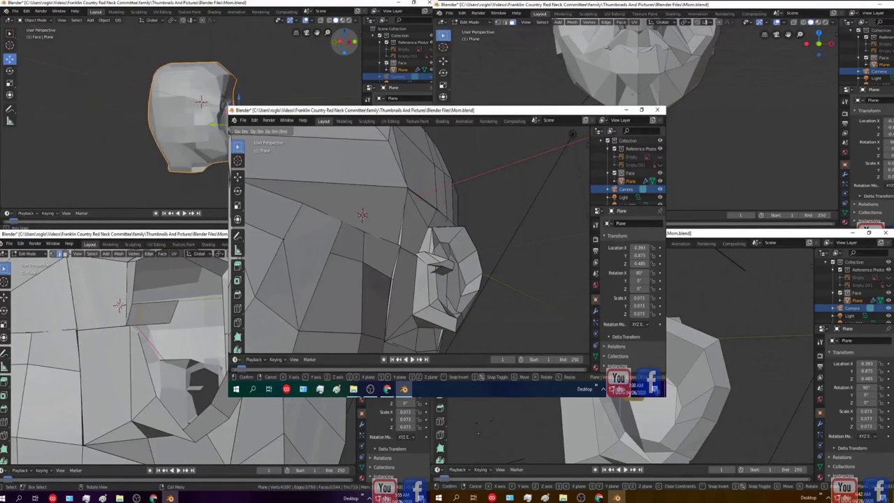
key("x")
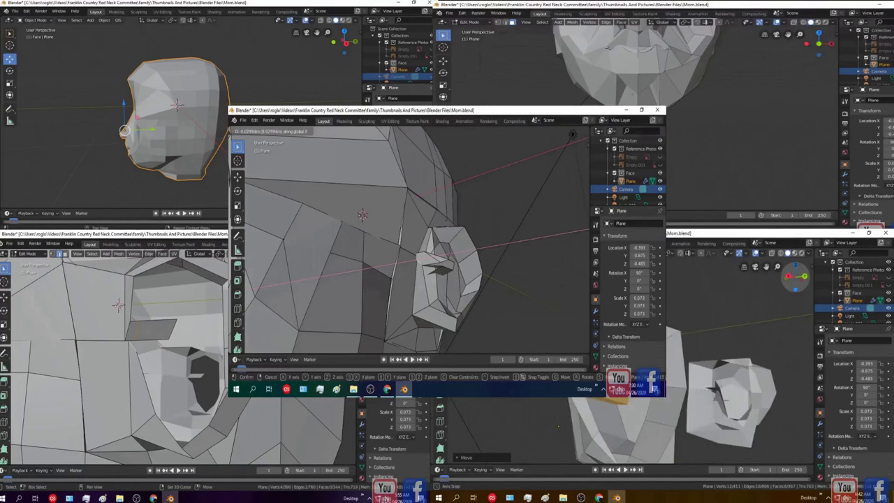
key("Return")
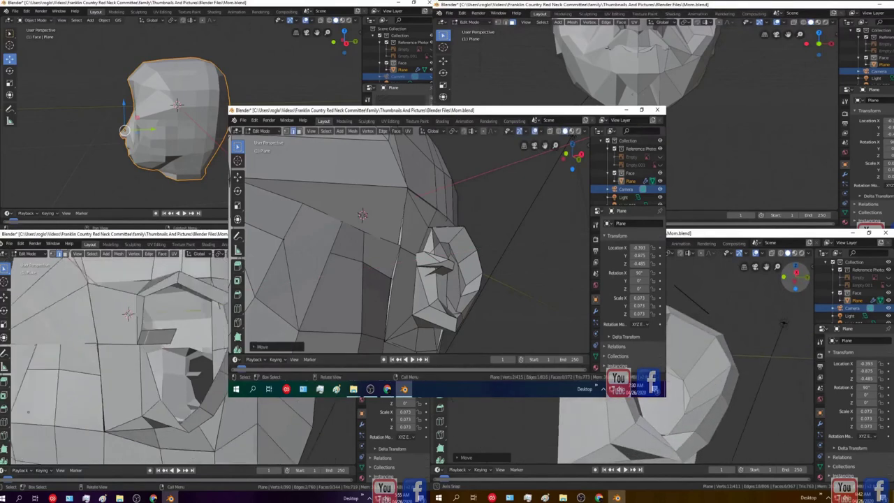
Step: Merge the selected vertices beside the ear opening at their center, and switch the other ear mesh to face selection
middle_click_drag(419, 231, 409, 279)
left_click(581, 497)
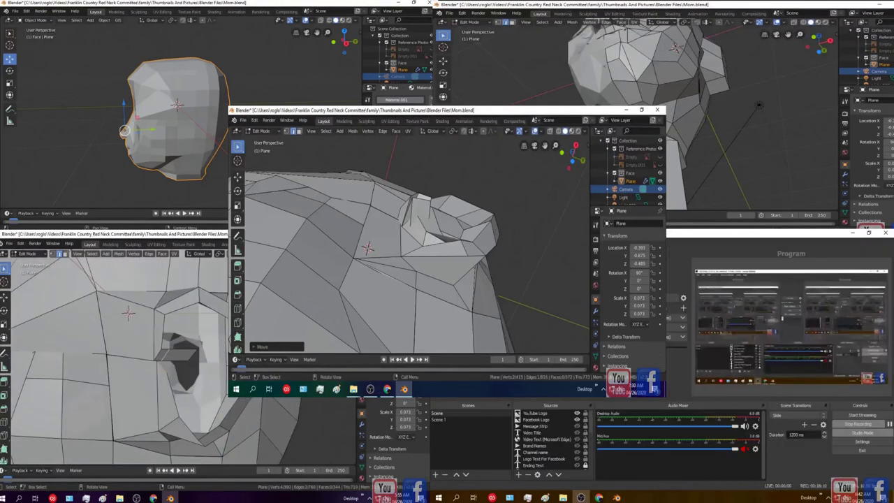
left_click(134, 253)
mouse_move(168, 372)
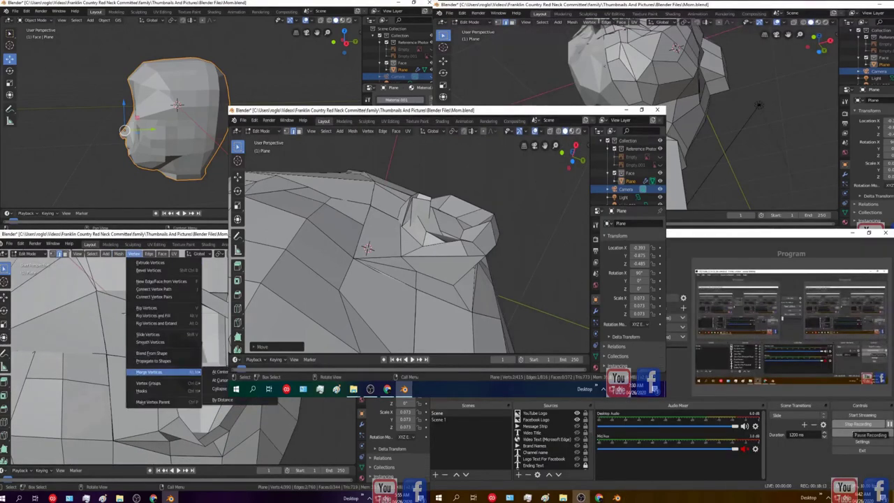
key("3")
left_click_drag(572, 158, 573, 155)
left_click(219, 372)
left_click(615, 497)
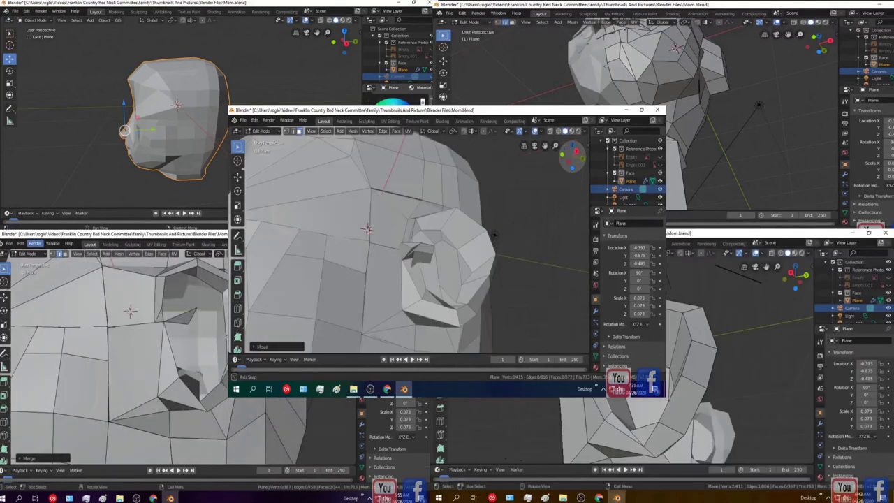
Step: Render a still image of the head
left_click(23, 243)
left_click(44, 253)
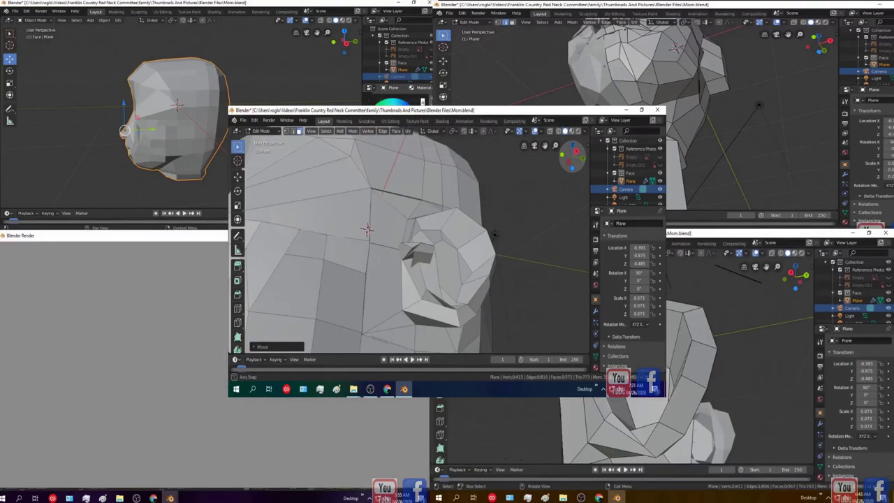
middle_click_drag(366, 229, 368, 243)
mouse_move(169, 497)
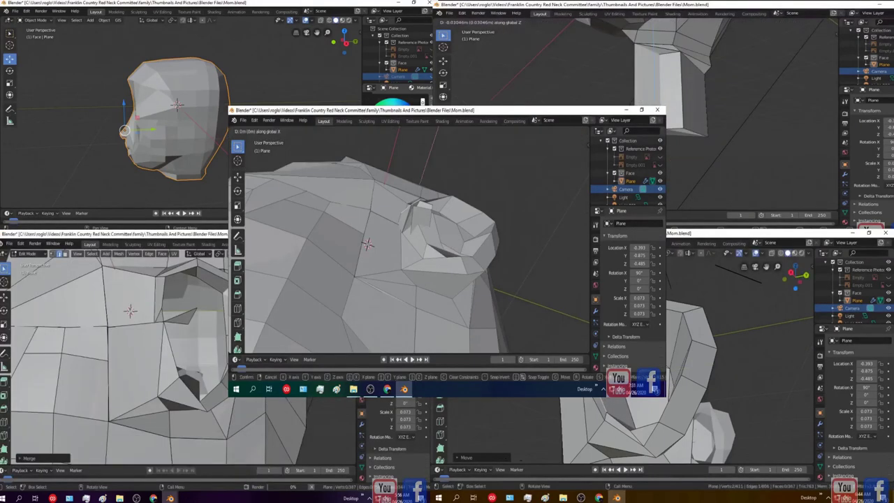
left_click_drag(794, 282, 804, 287)
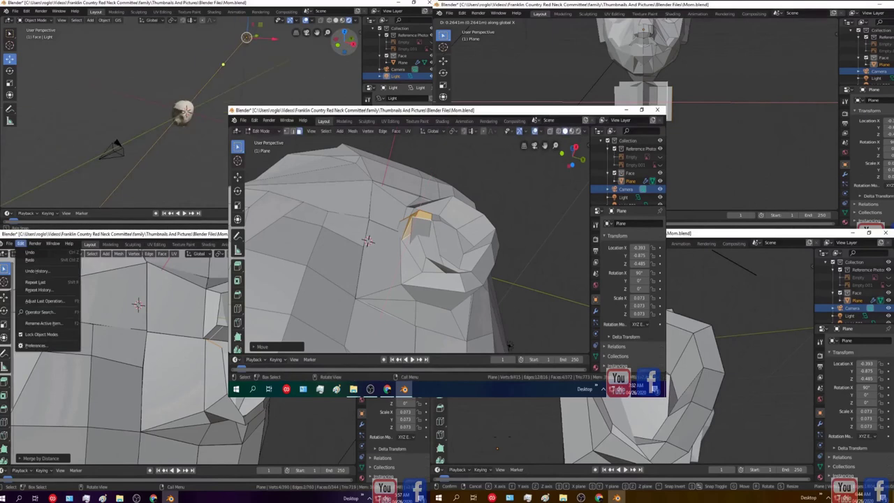
Step: Try merging the selected vertices in front of the ear at the 3D cursor, and undo the merge
left_click(134, 253)
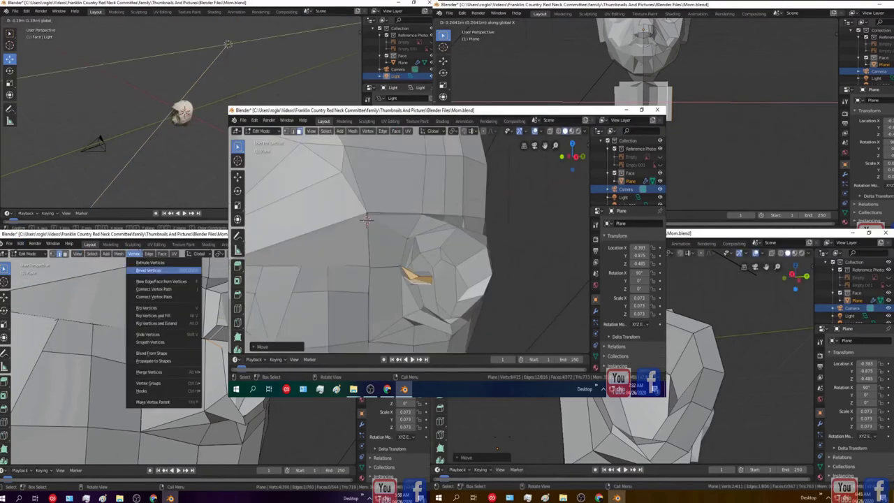
mouse_move(161, 372)
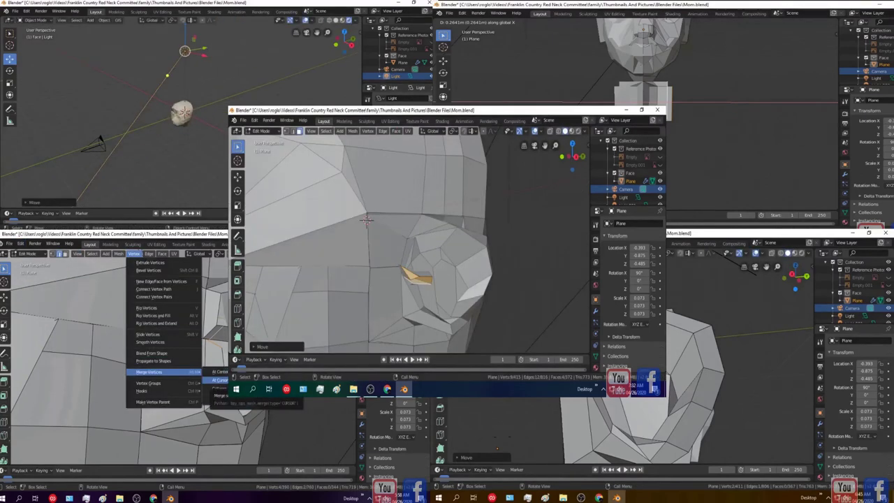
middle_click_drag(447, 252, 377, 251)
left_click(221, 380)
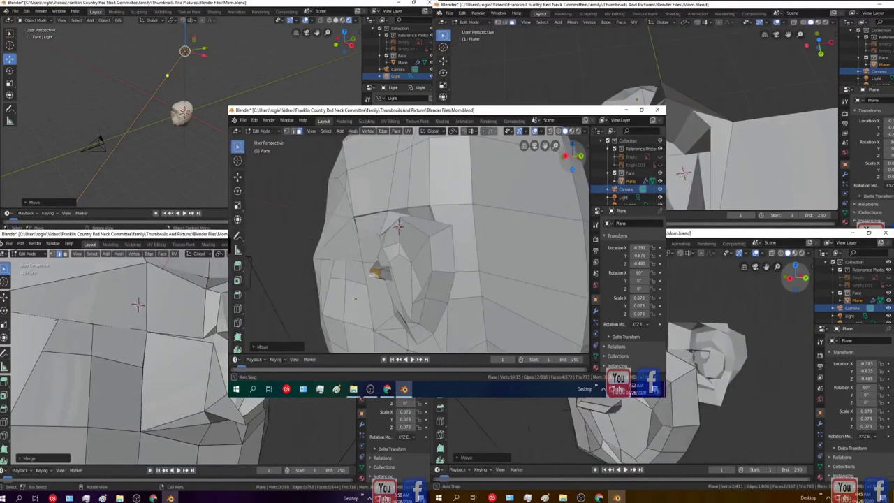
left_click(21, 243)
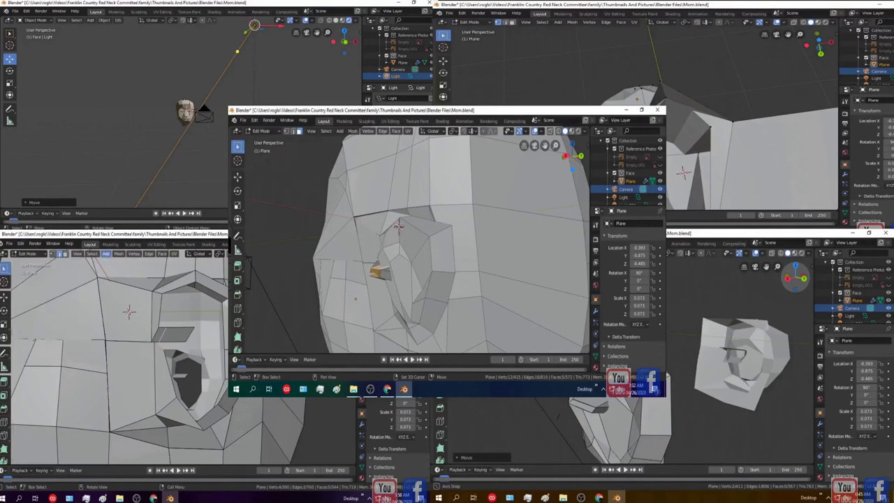
Step: Try to merge the selected vertices in front of the ear at their center
left_click(134, 254)
mouse_move(161, 372)
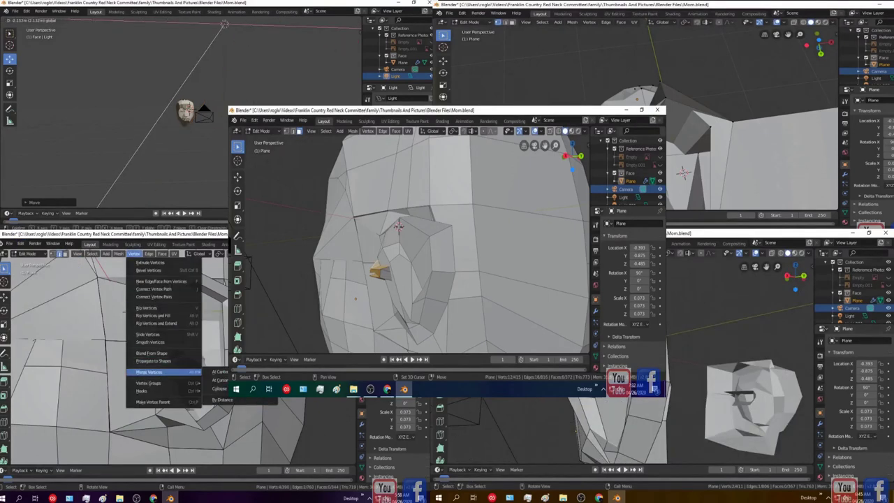
left_click(220, 372)
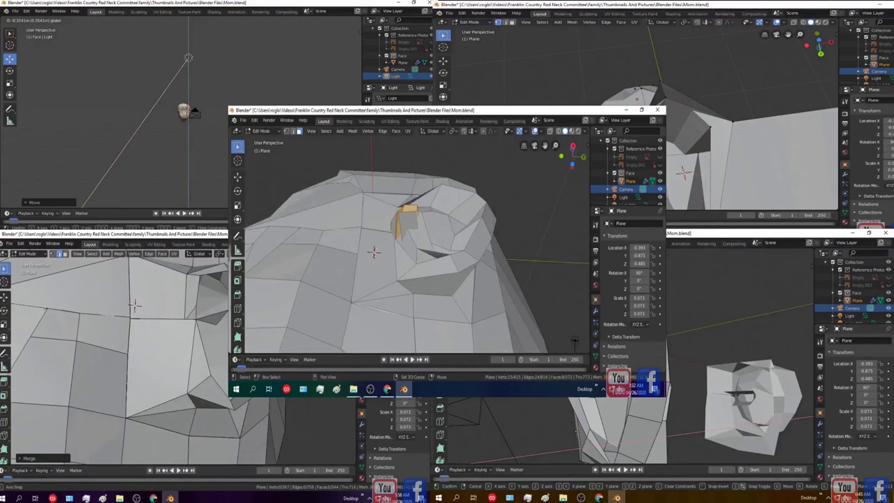
middle_click_drag(135, 305, 130, 315)
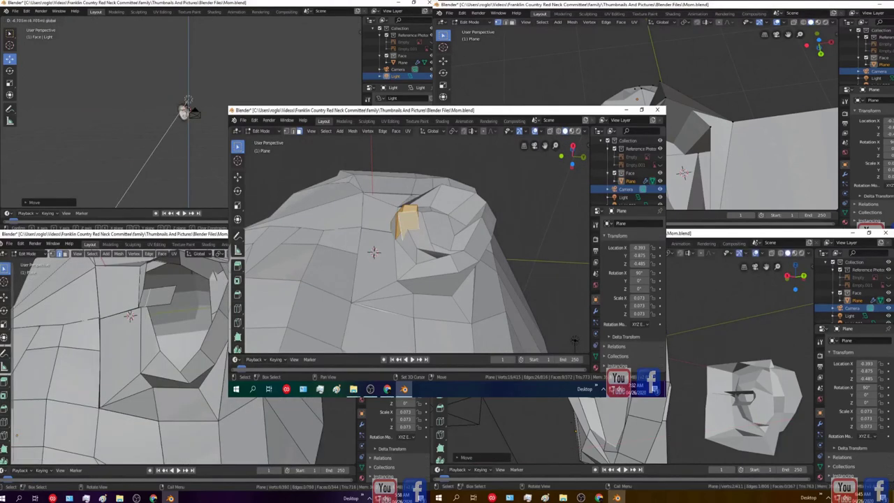
Step: Try to merge the selected vertices beside the ear opening at the 3D cursor again
left_click(134, 253)
mouse_move(164, 372)
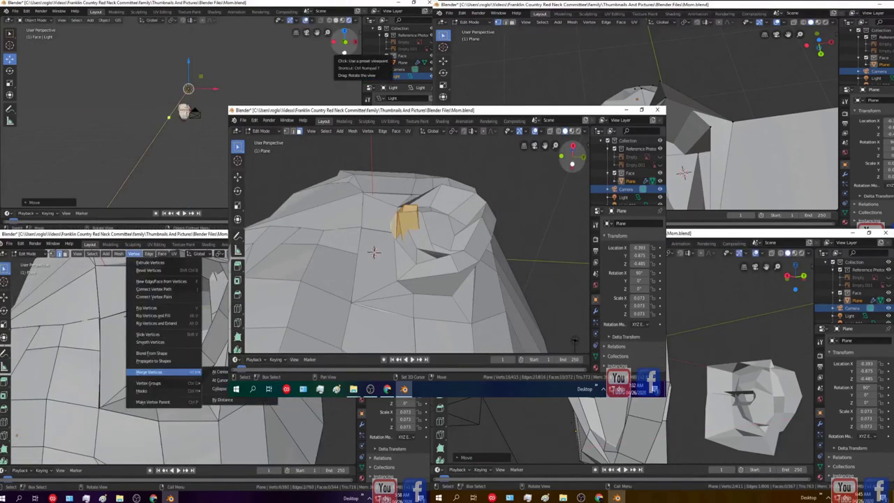
left_click(219, 379)
Step: Move the selected faces of the flap at the ear's upper front along global X
middle_click_drag(408, 222, 404, 255)
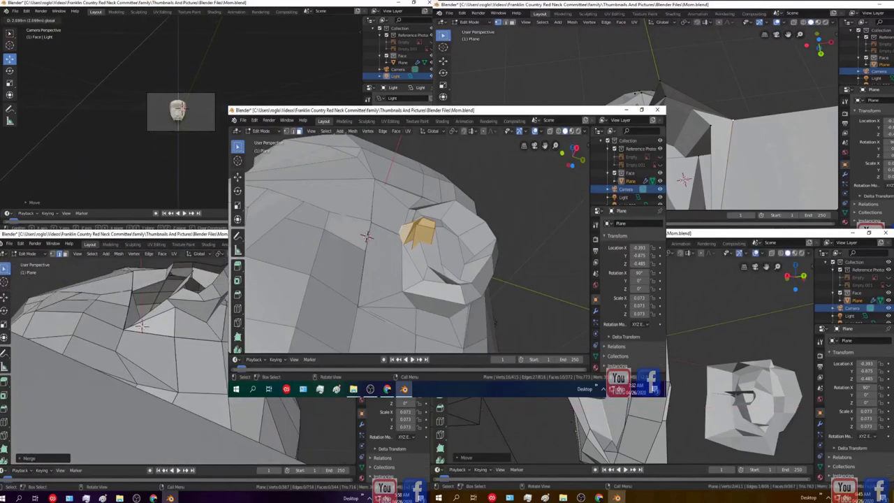
key("g")
key("x")
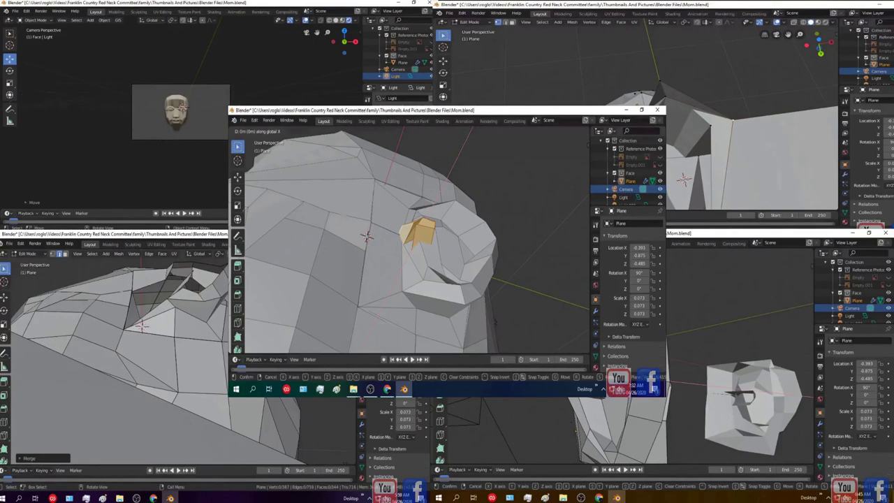
key("Return")
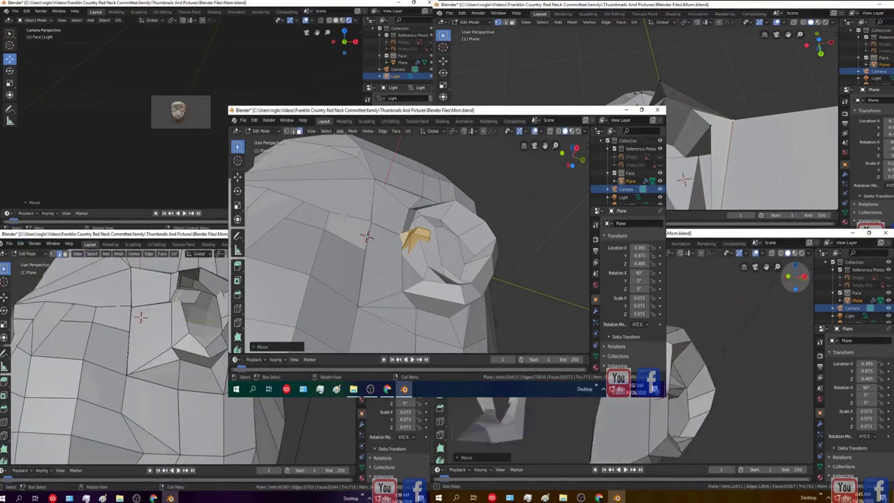
Step: Move the selected faces along the front of the ear opening along global X and global Y
key("g")
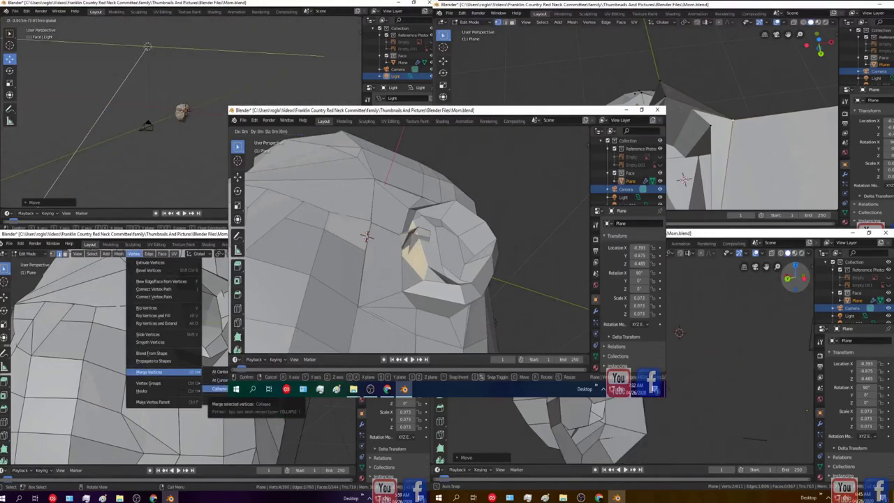
key("x")
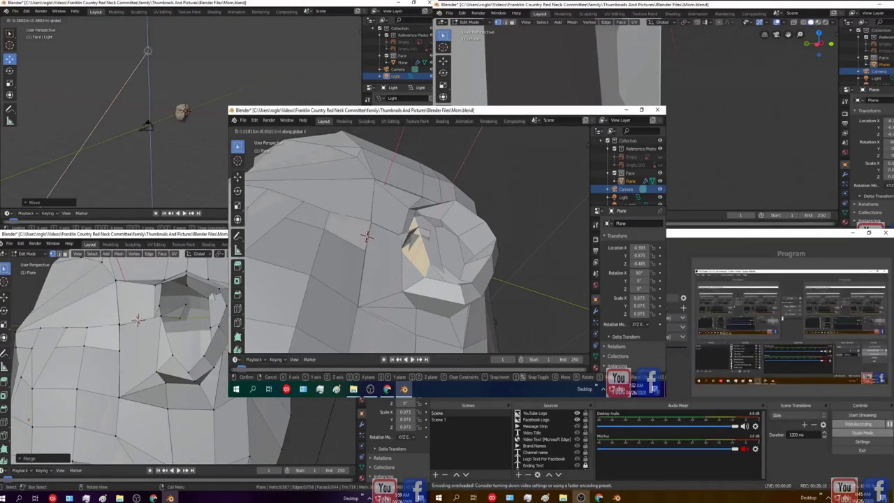
key("Return")
key("g")
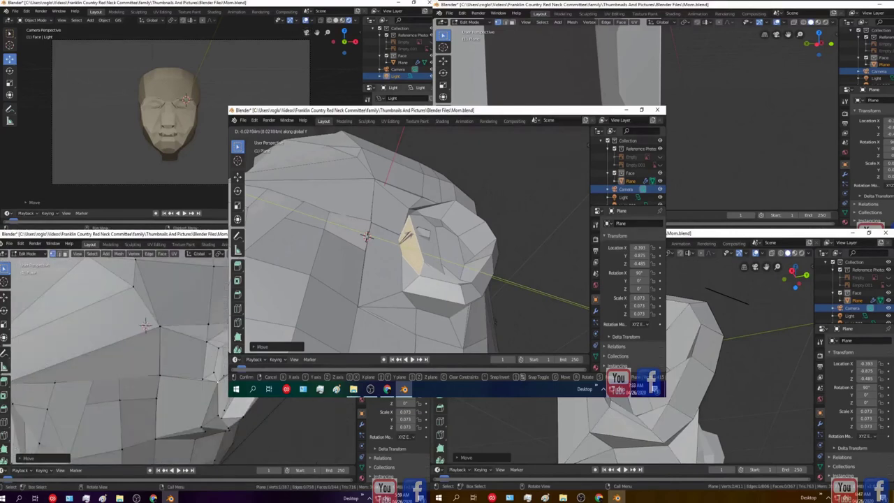
key("Return")
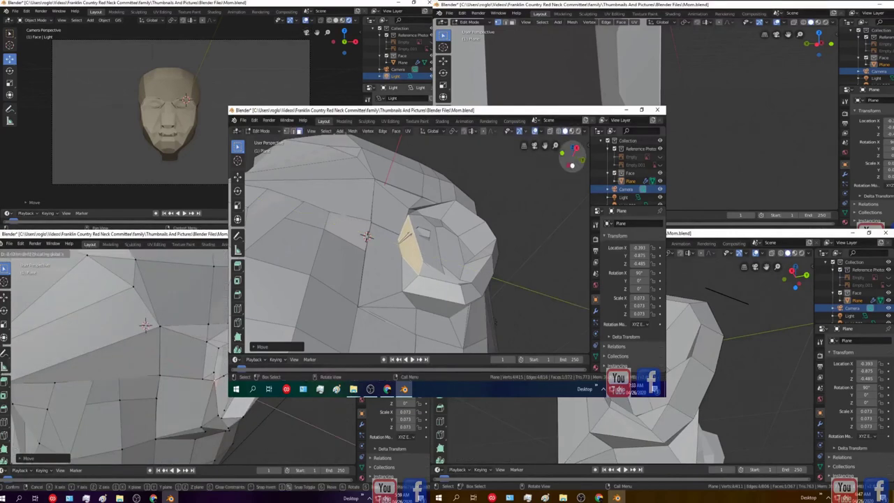
Step: Select the vertex at the ear's upper front corner and move it along global X
mouse_move(366, 236)
middle_mouse_down()
mouse_move(362, 220)
mouse_move(373, 214)
mouse_move(363, 236)
mouse_move(374, 248)
middle_mouse_up()
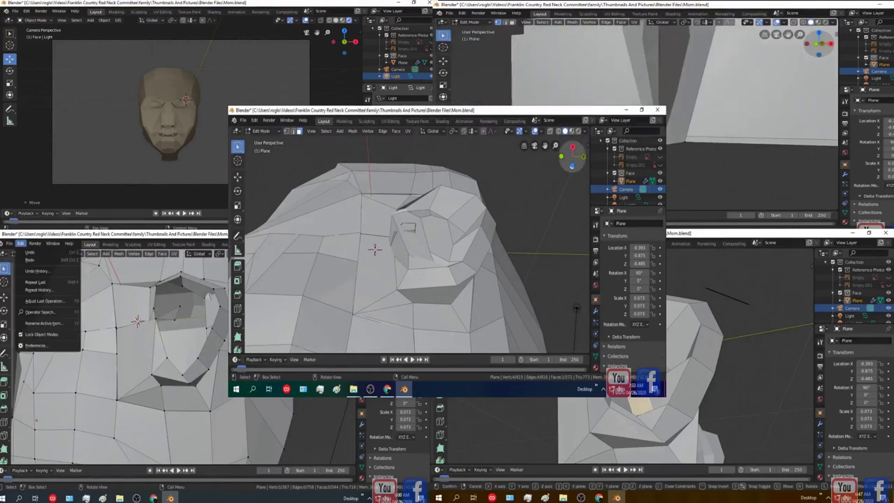
middle_click_drag(374, 248, 367, 232)
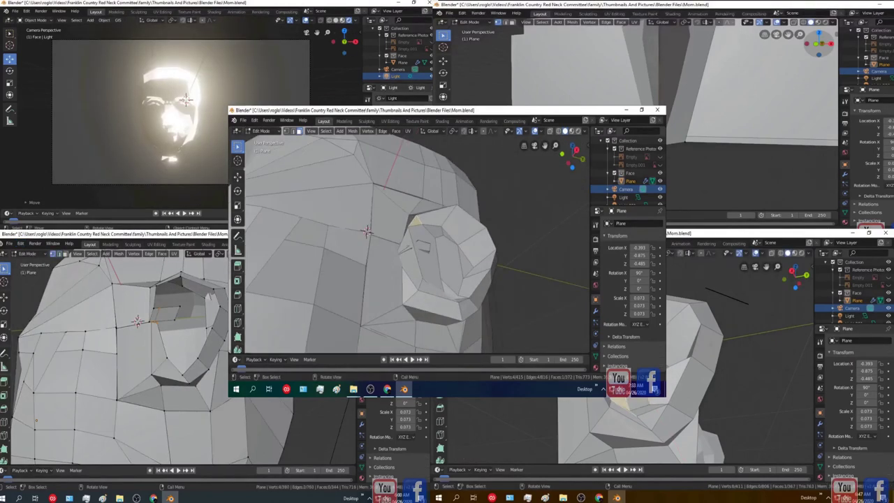
key("2")
left_click(413, 220)
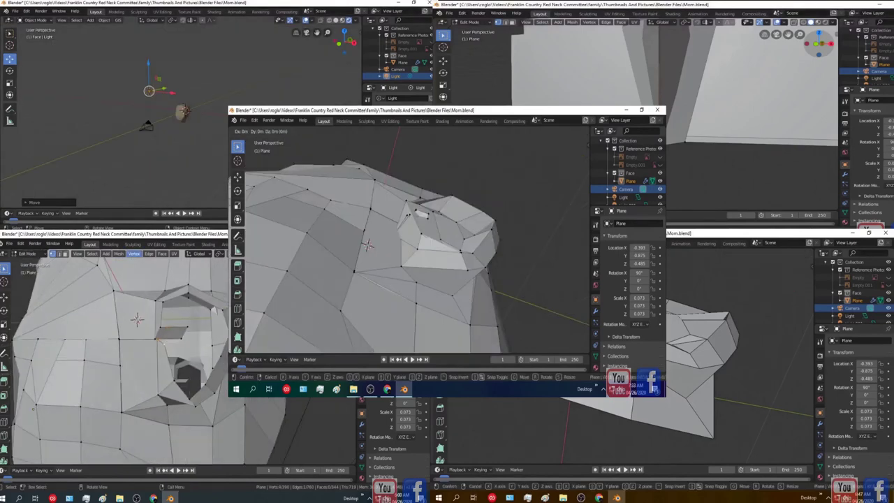
Step: Try merging the selected vertices at the flap beside the ear opening, and undo the merge
left_click(133, 252)
mouse_move(161, 372)
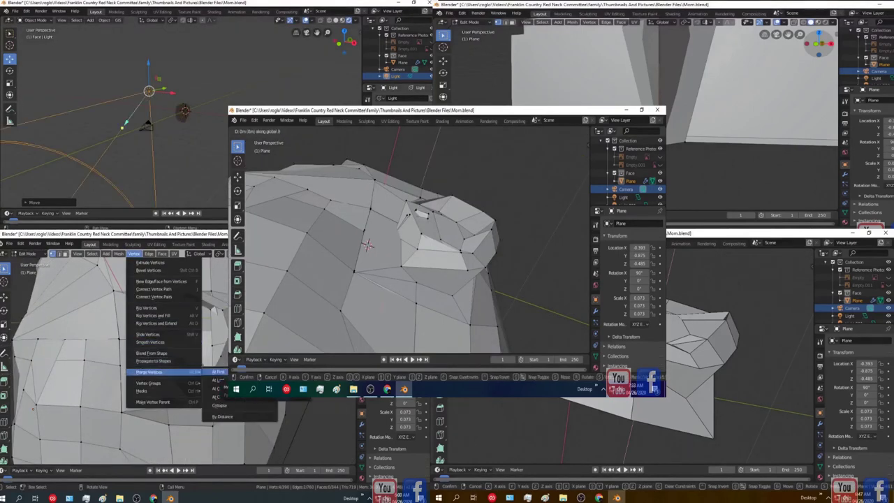
left_click(218, 379)
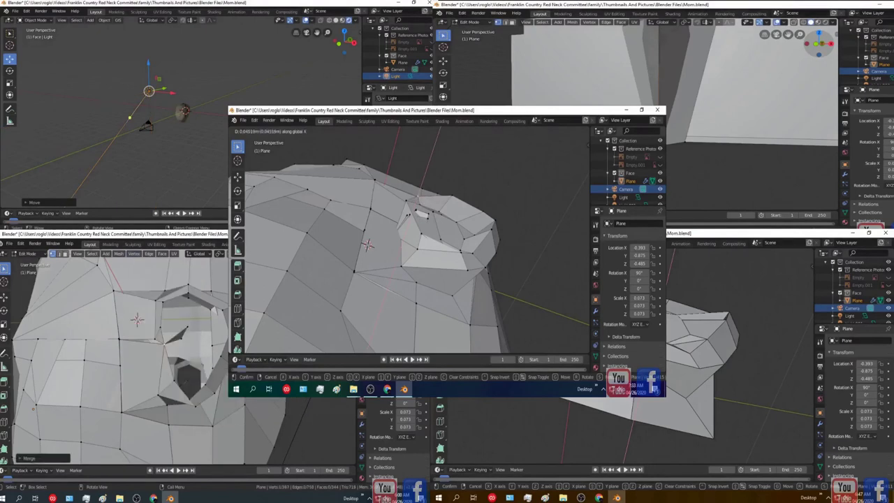
left_click(24, 243)
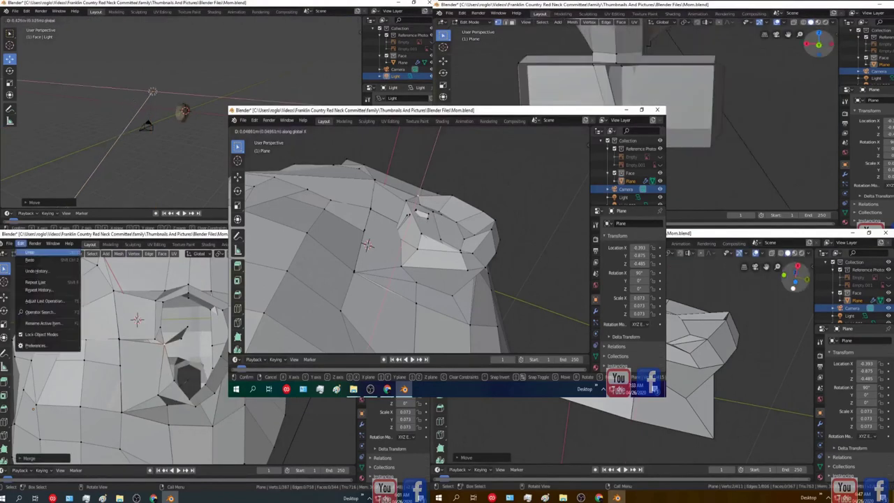
left_click(34, 253)
Step: Reposition the selected vertices of the ear where it meets the side of the head
middle_click_drag(768, 459, 766, 406)
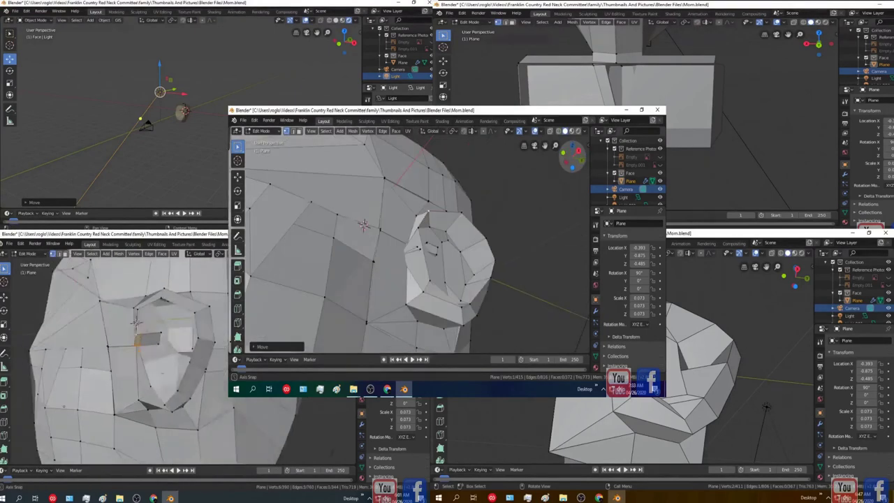
key("g")
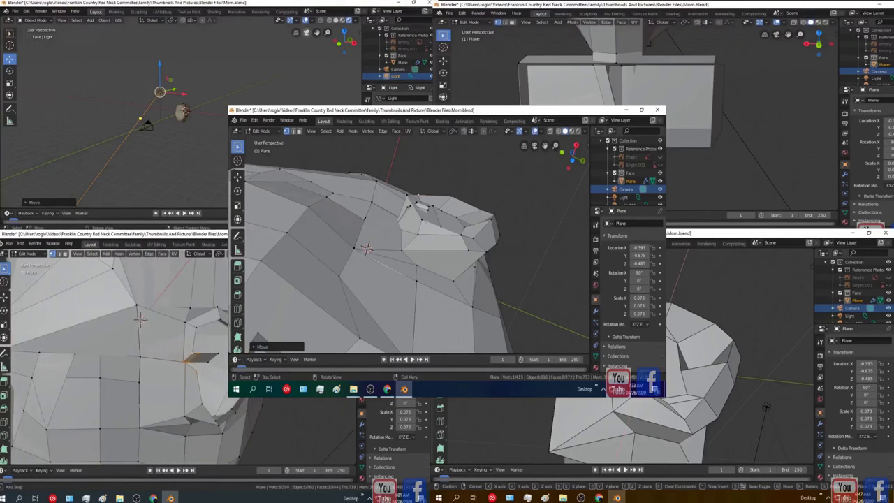
left_click(766, 407)
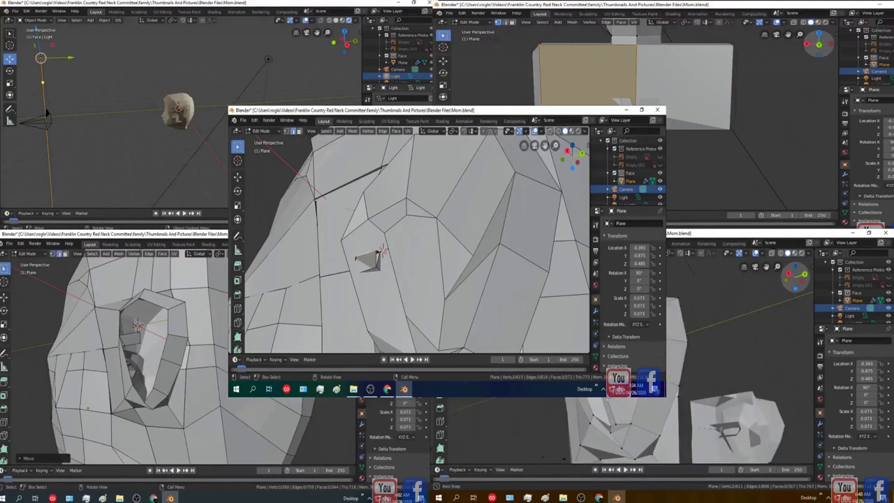
Step: Move the small inner-ear flap's edge along global X and its end face along global Y
key("g")
key("x")
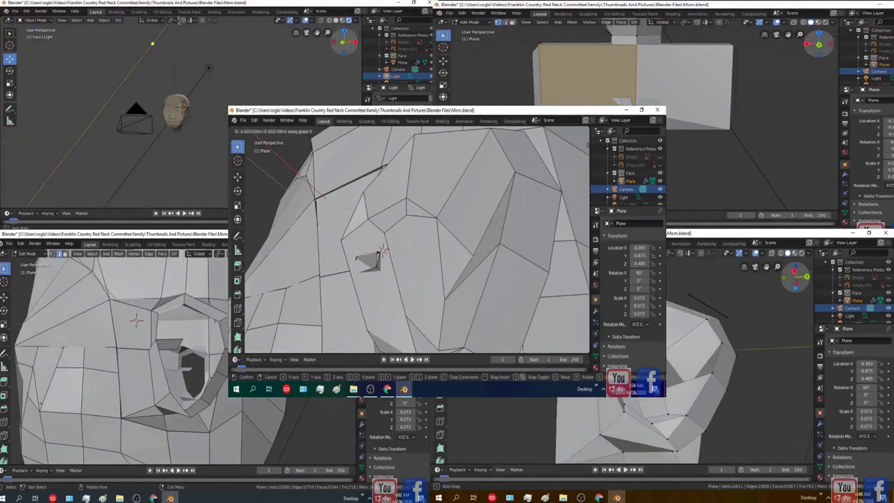
left_click(383, 251)
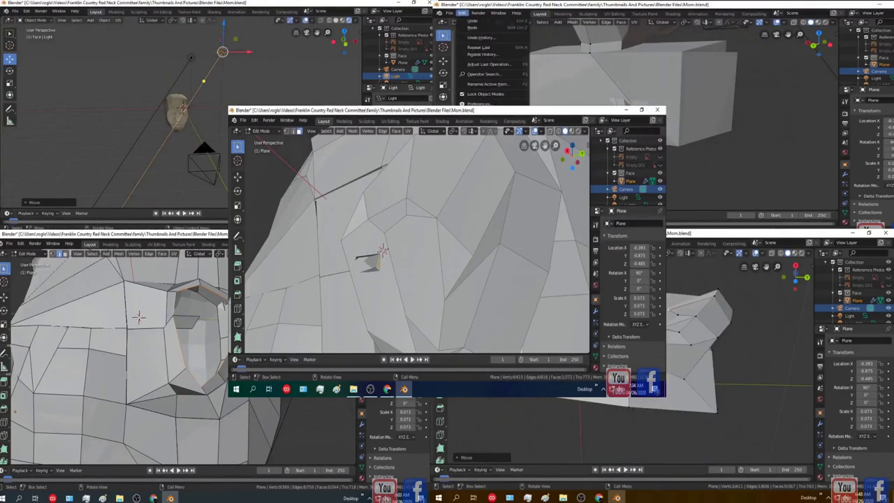
key("g")
key("y")
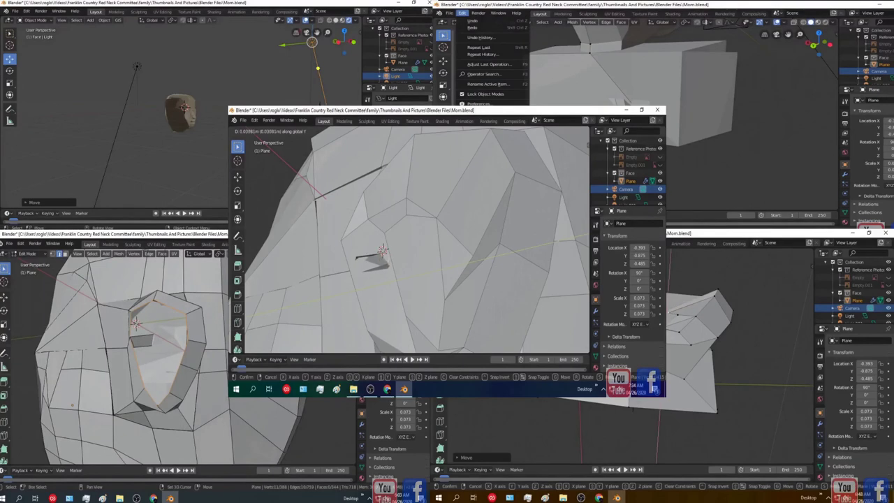
key("Return")
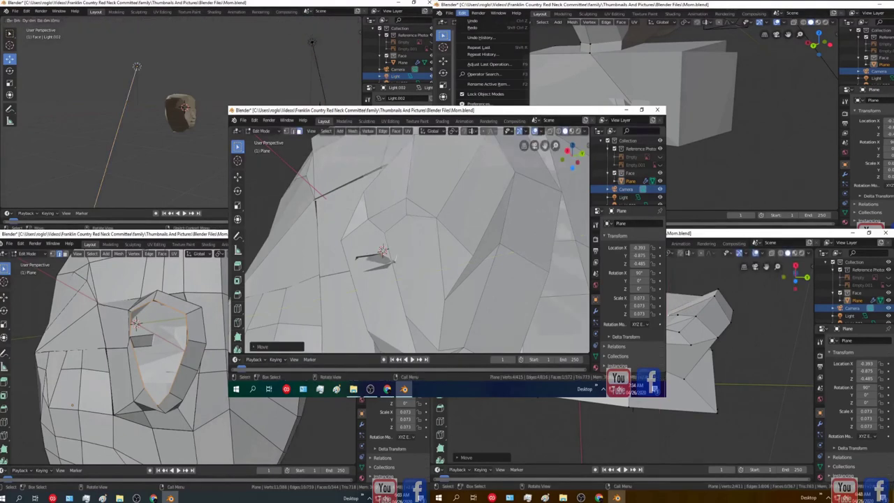
Step: Inspect the ear and the whole head from the side, three-quarter and front views
scroll(394, 260, "down", 3)
mouse_move(572, 163)
left_mouse_down()
mouse_move(564, 158)
mouse_move(570, 130)
mouse_move(572, 159)
left_mouse_up()
scroll(409, 241, "down", 3)
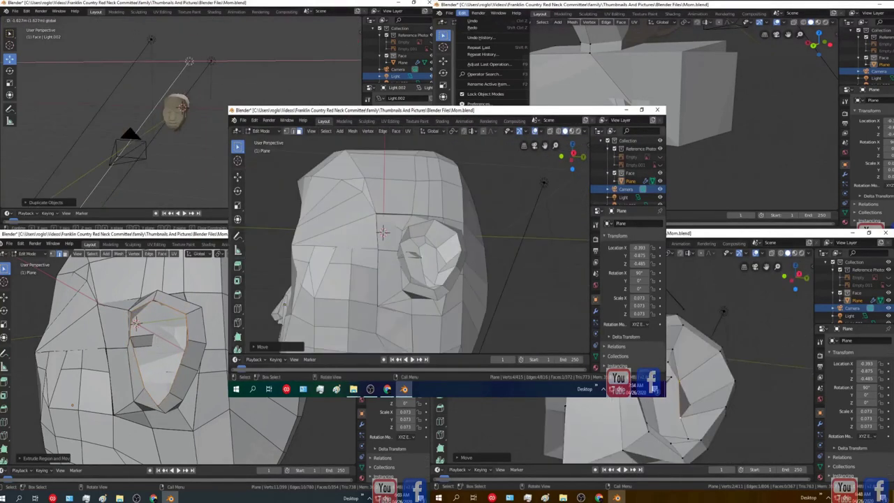
left_click_drag(565, 158, 579, 157)
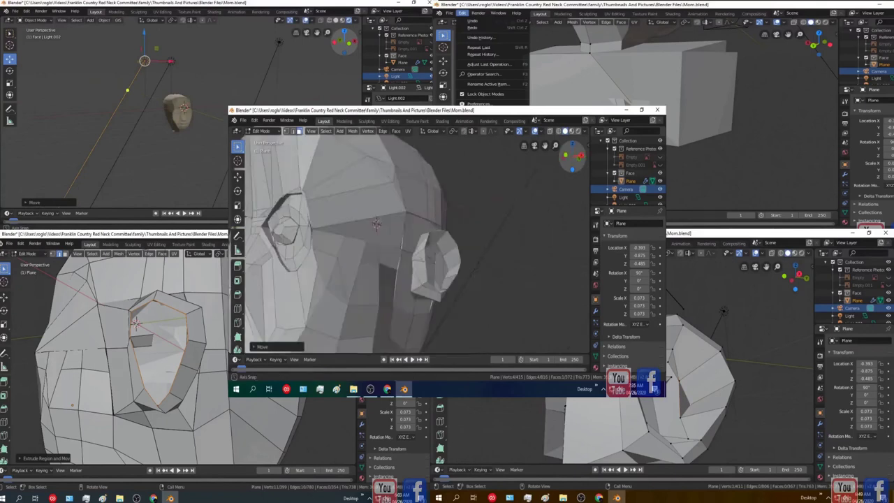
middle_click_drag(377, 223, 382, 224)
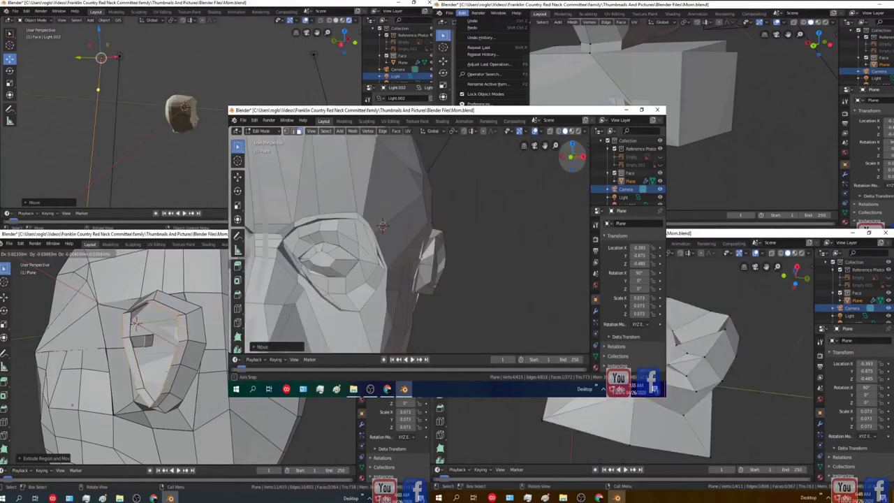
scroll(410, 241, "down", 6)
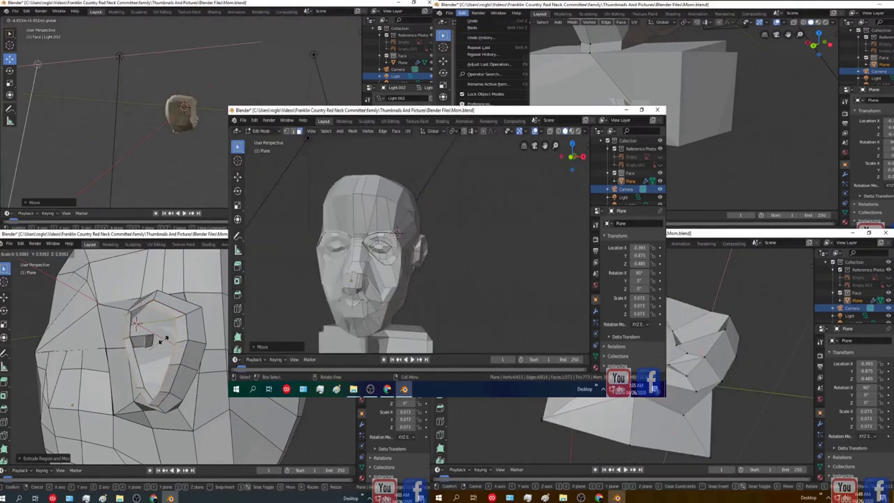
middle_click_drag(417, 226, 397, 233)
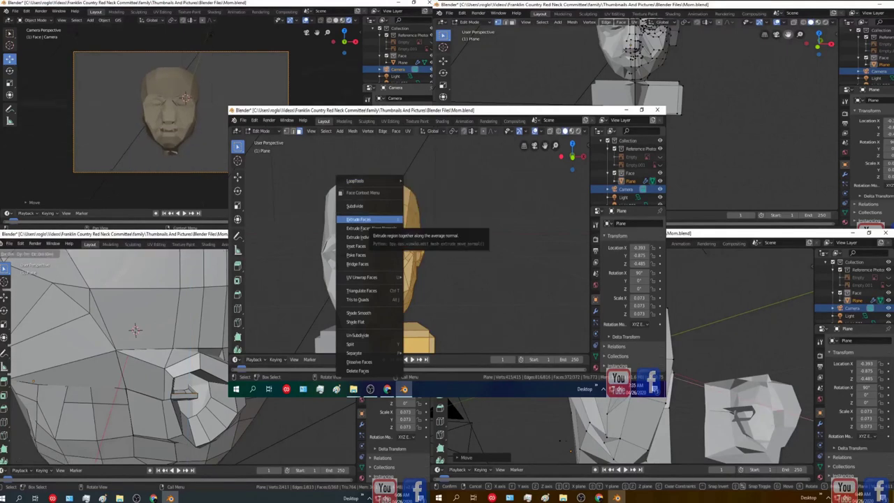
Step: Merge the vertices of the fully selected head mesh by distance, and reselect the entire mesh
left_click(356, 246)
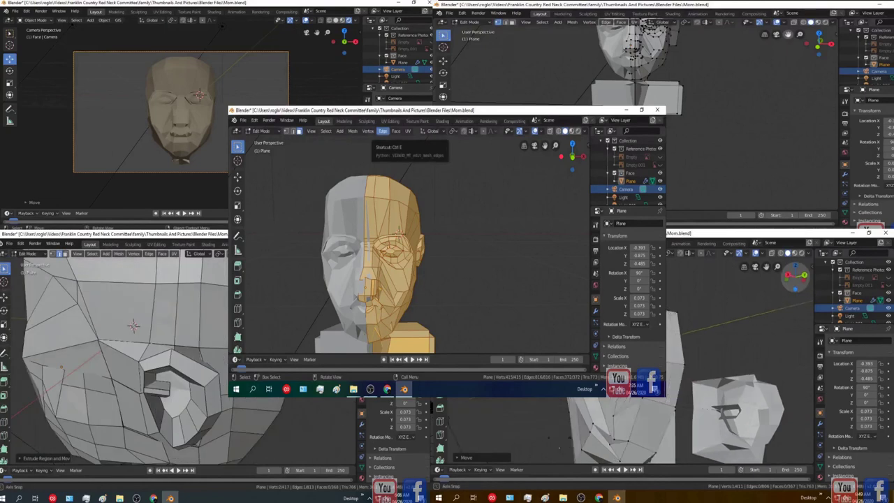
left_click(367, 131)
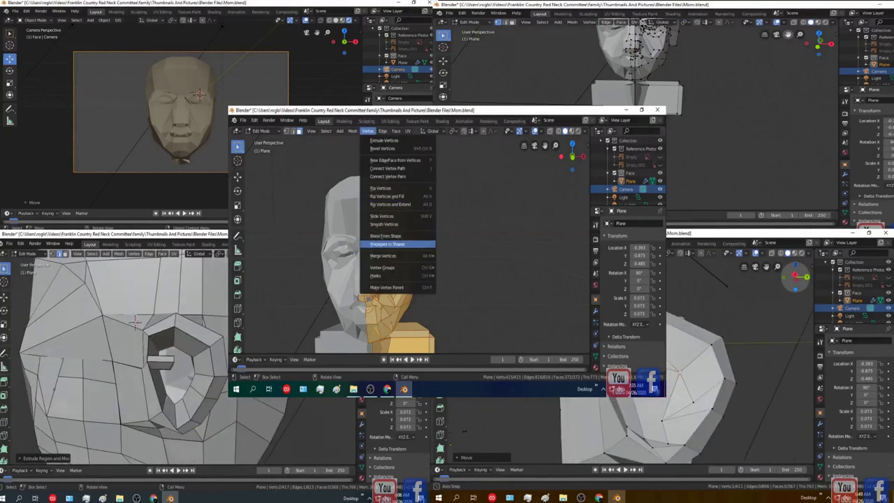
mouse_move(398, 256)
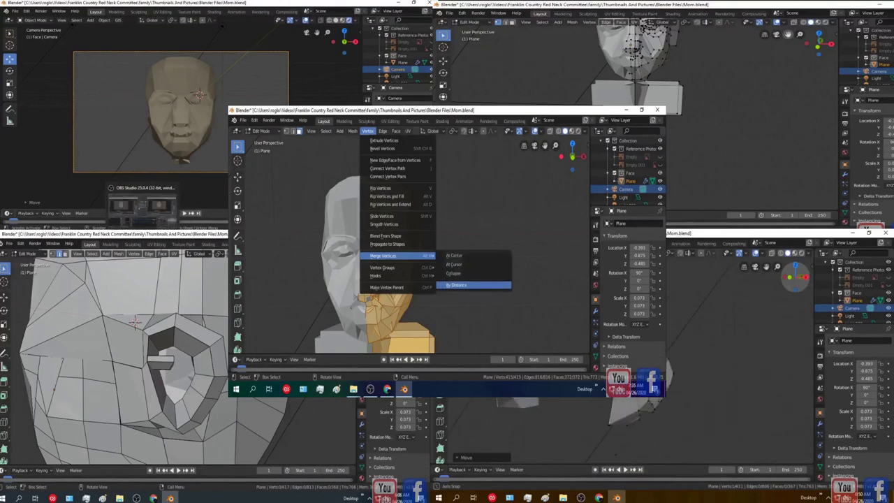
left_click(457, 285)
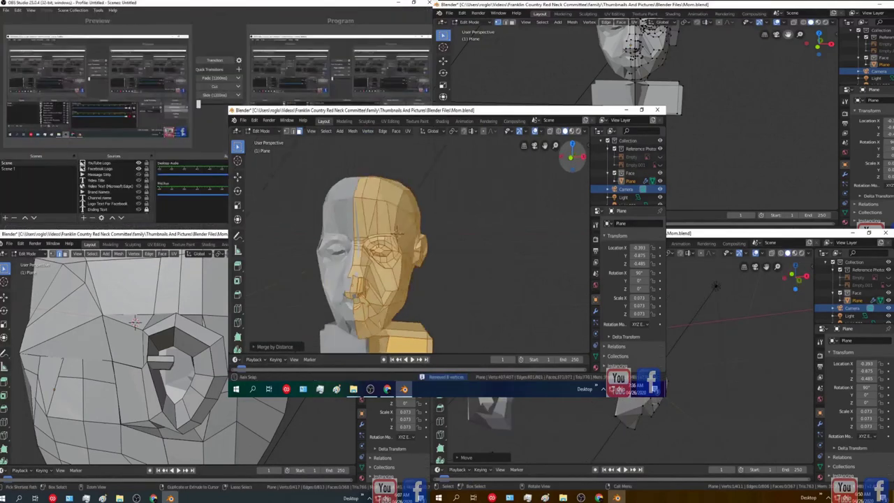
middle_click_drag(458, 285, 380, 283)
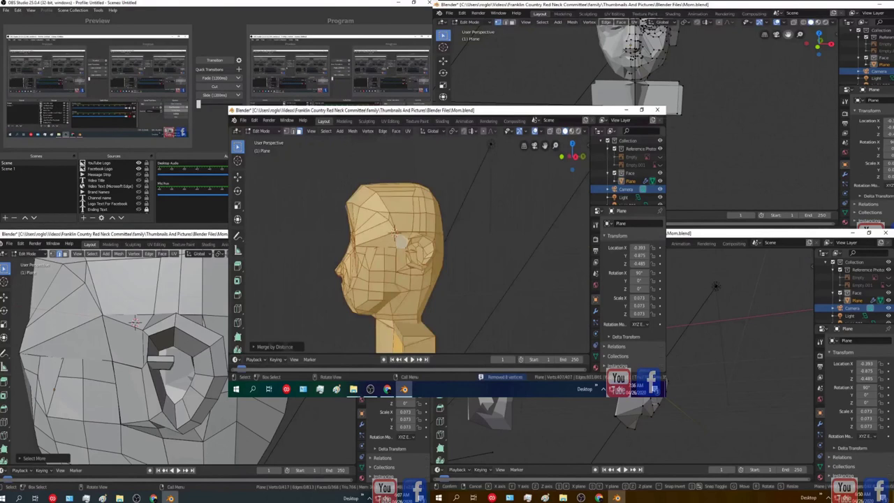
key("alt+a")
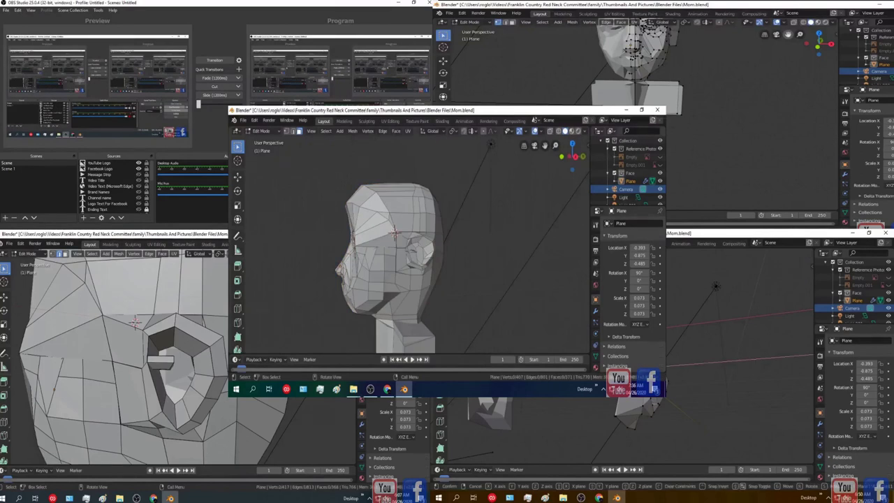
key("a")
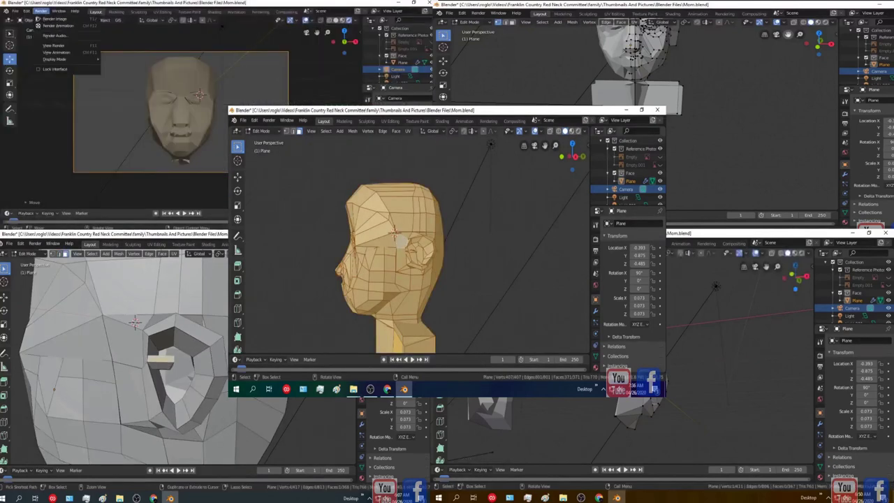
Step: Grow the face selection from the small ear flap to the surrounding ear faces, and shrink it by one level
key("ctrl+KP_Add")
key("ctrl+KP_Add")
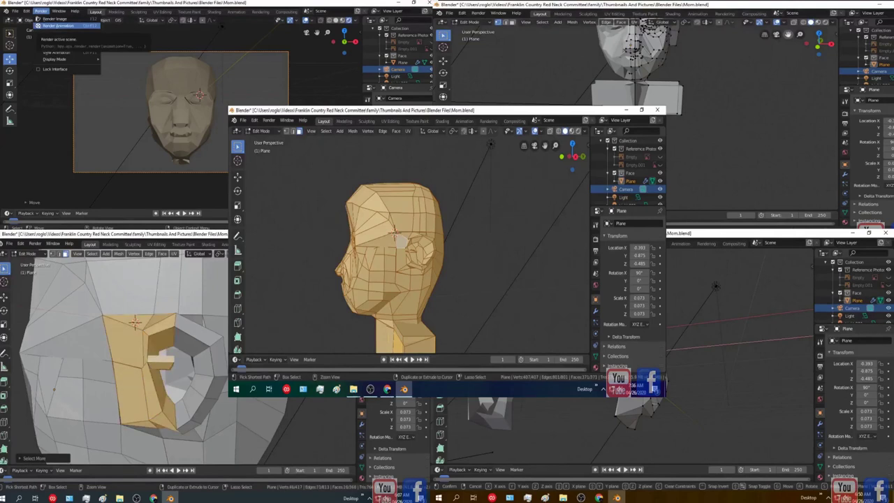
key("ctrl+KP_Add")
key("ctrl+KP_Add")
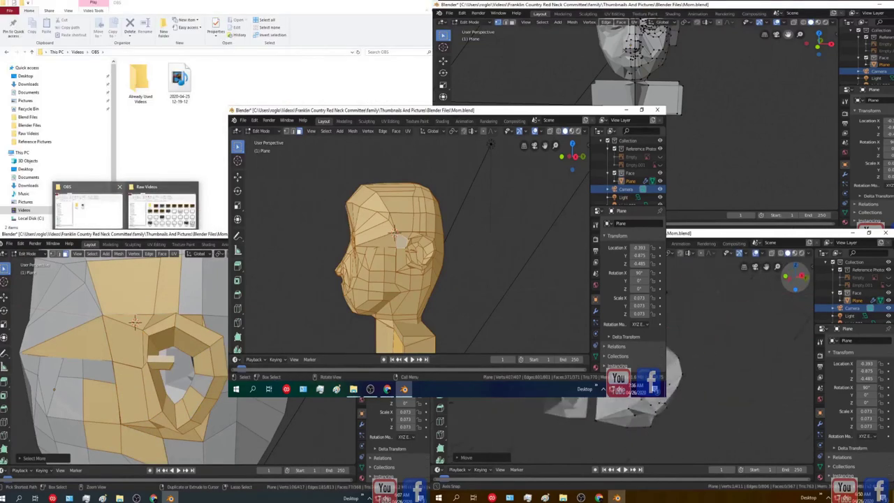
key("ctrl+KP_Subtract")
key("alt+a")
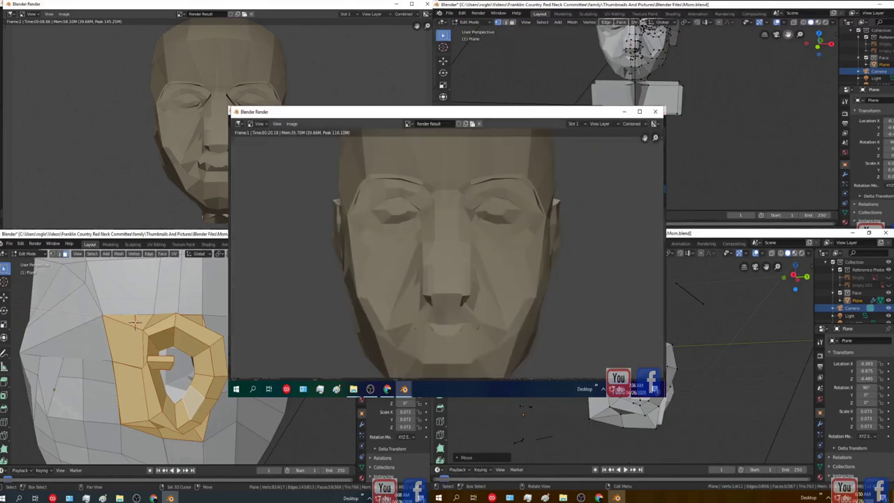
Step: Examine the rendered front view of the head and its proportions in the full render frame
scroll(447, 254, "down", 4)
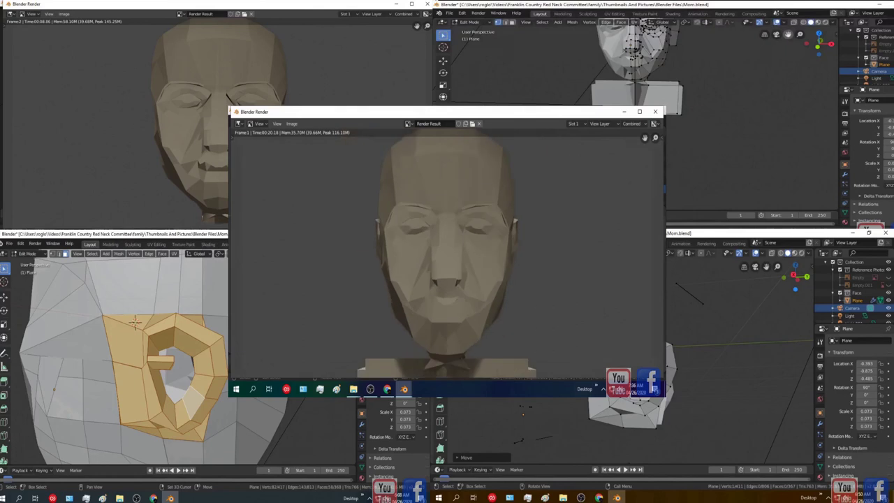
scroll(447, 252, "down", 2)
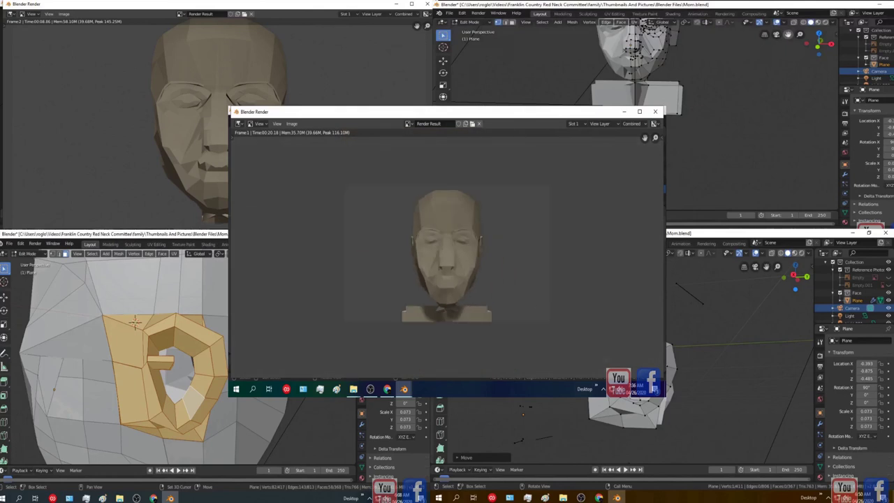
scroll(447, 255, "up", 1)
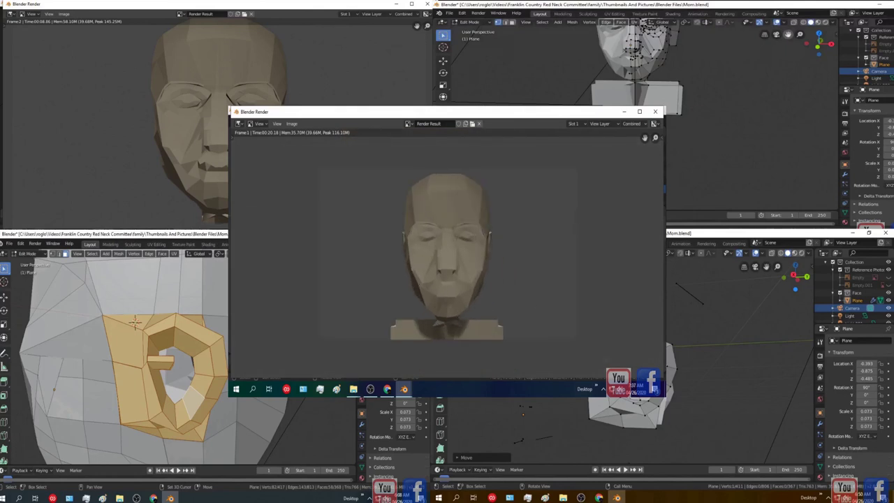